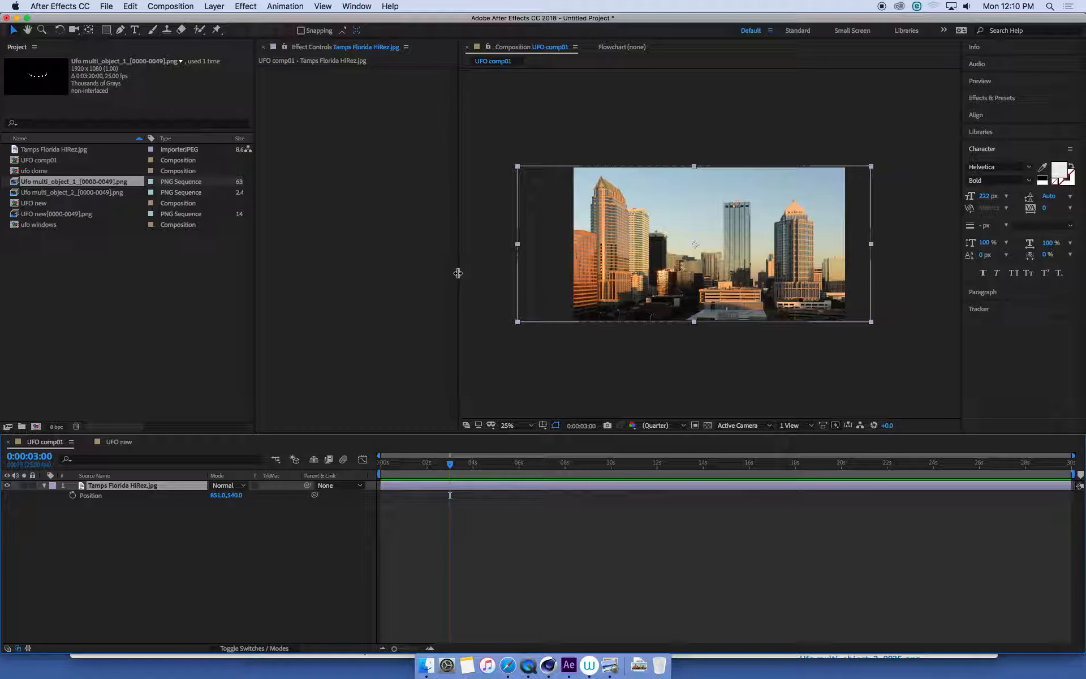
# - Widen the composition viewer area and review the composition settings of the UFO new composition
pyautogui.moveTo(458, 273); pyautogui.dragTo(378, 277)
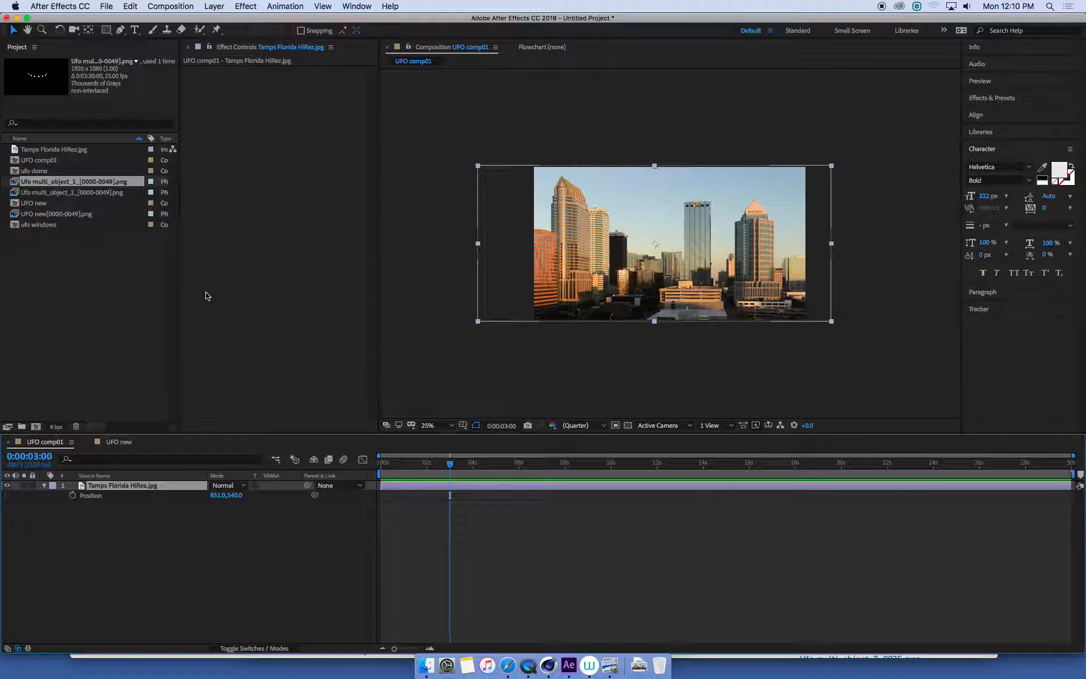
pyautogui.moveTo(180, 290); pyautogui.dragTo(263, 291)
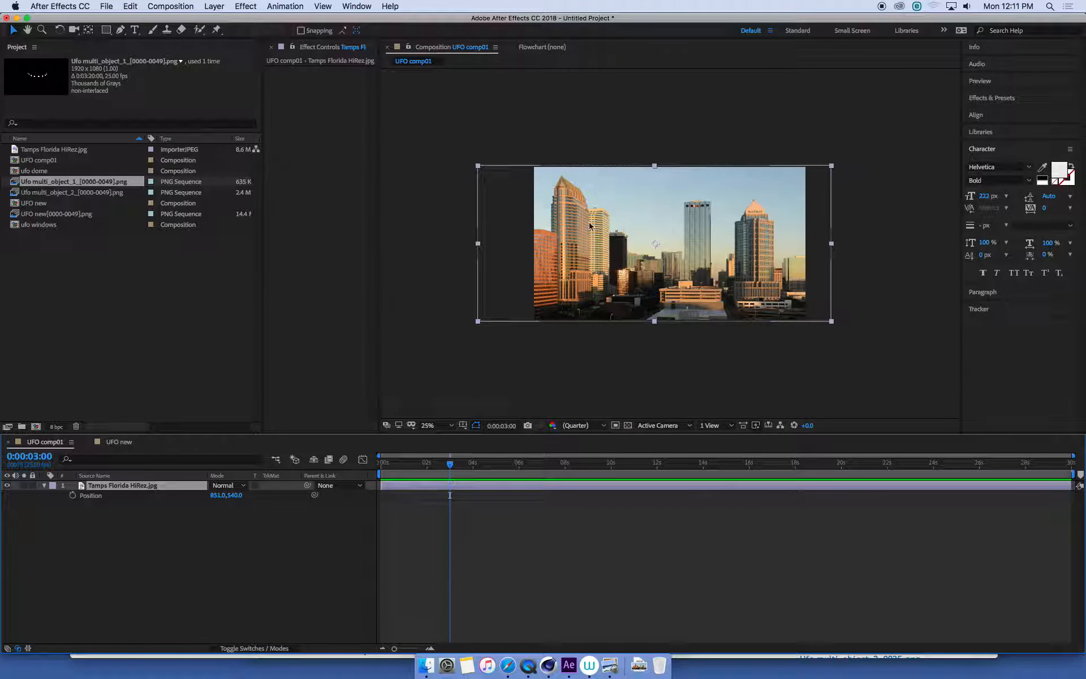
pyautogui.click(118, 443)
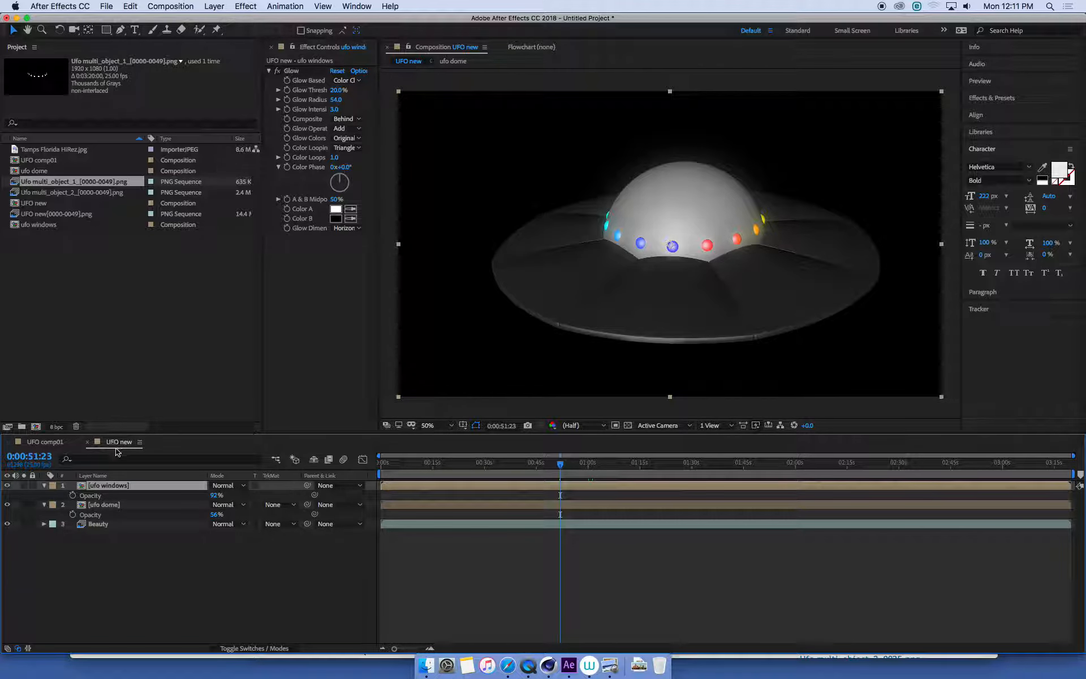
pyautogui.click(169, 6)
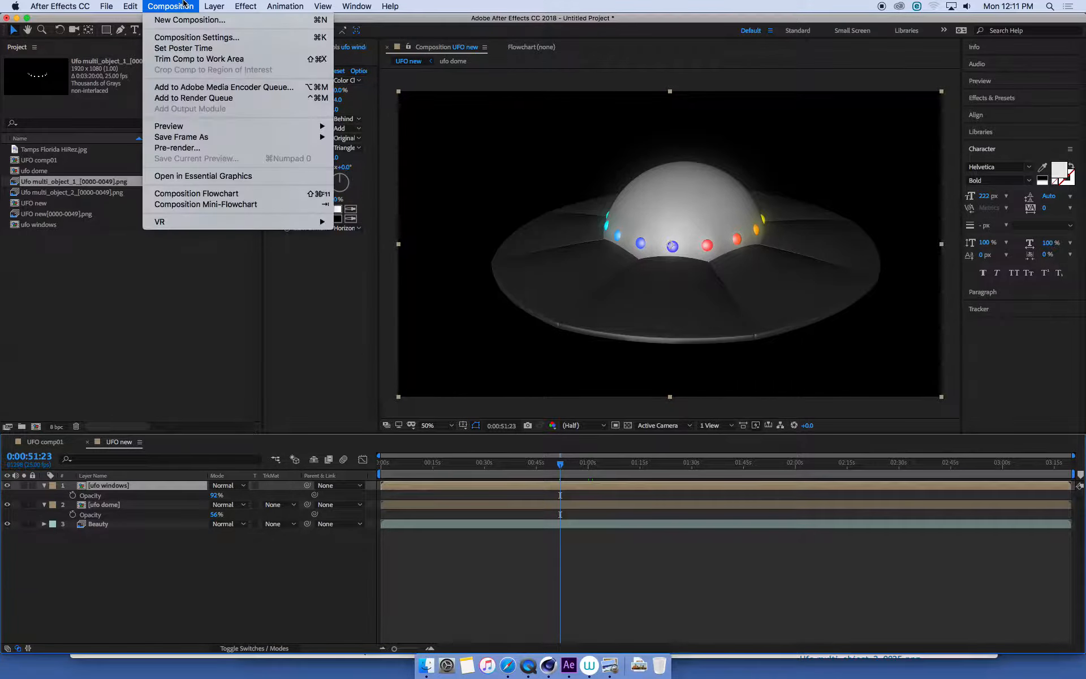
pyautogui.click(202, 37)
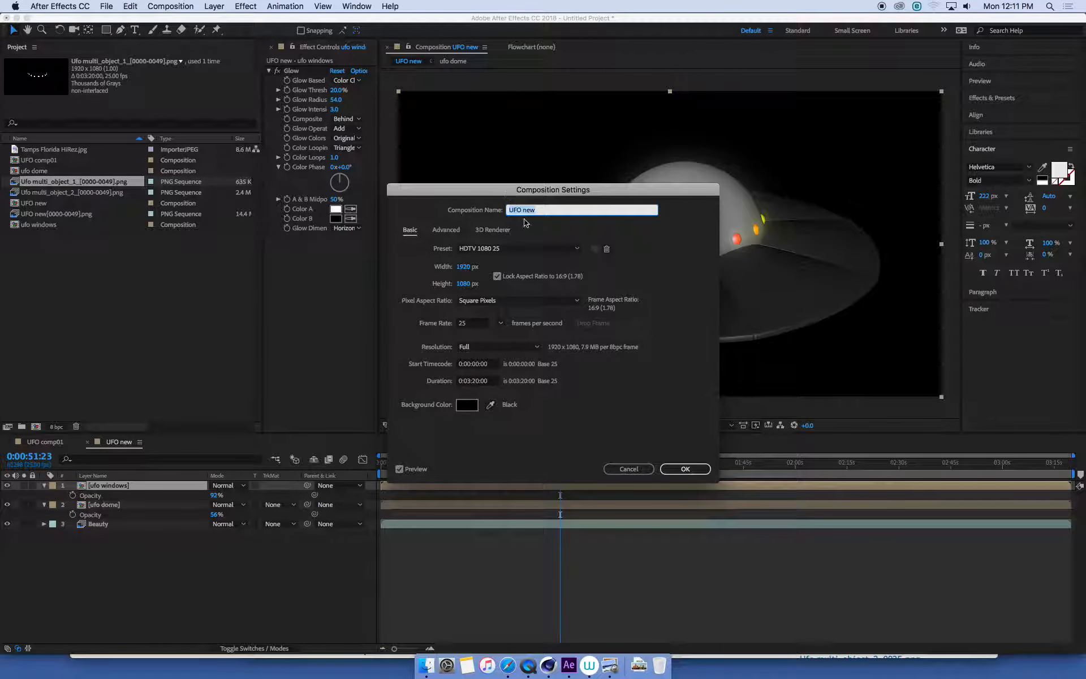
pyautogui.click(626, 465)
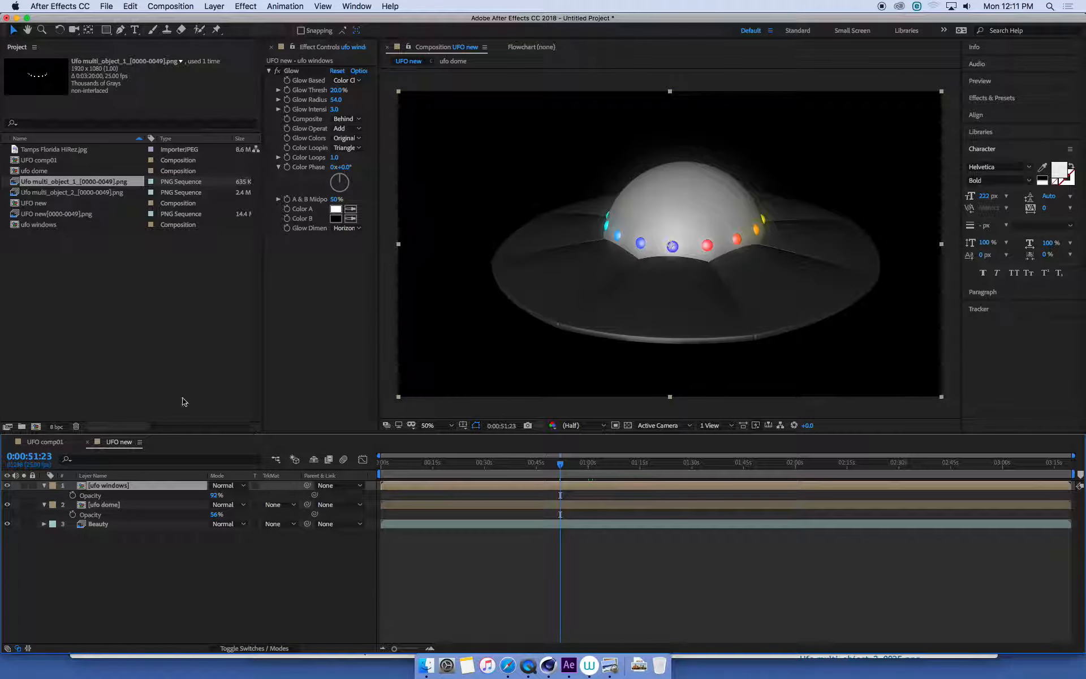
# - Add the UFO new composition to UFO comp01 above the city photo layer, and return to time 0:00:00:00
pyautogui.click(51, 446)
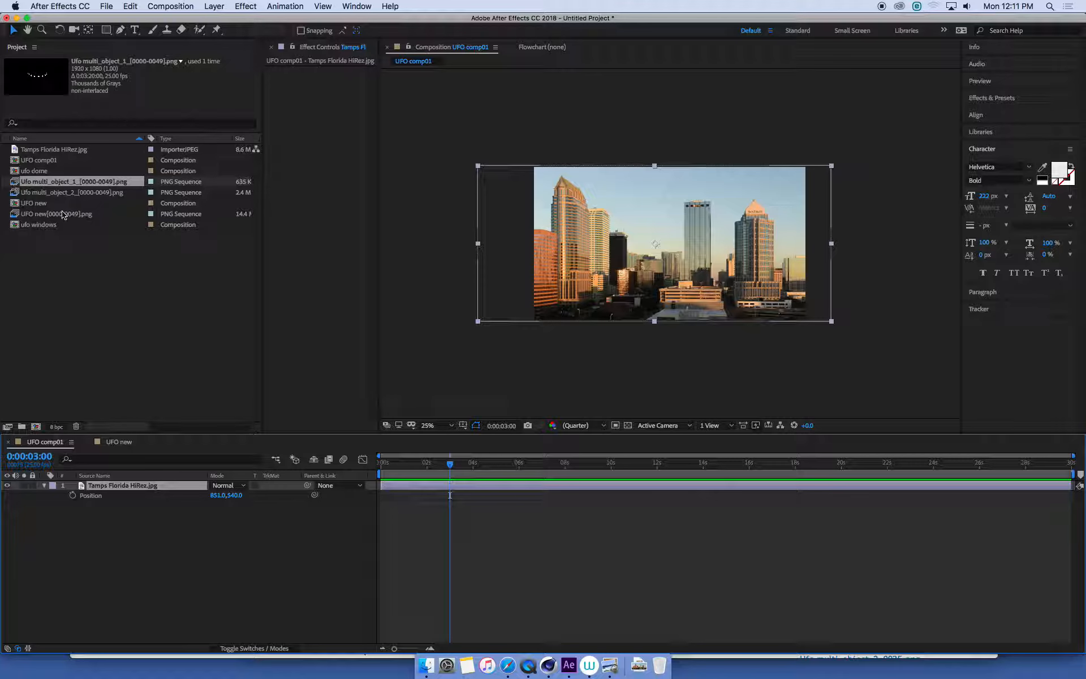
pyautogui.click(35, 203)
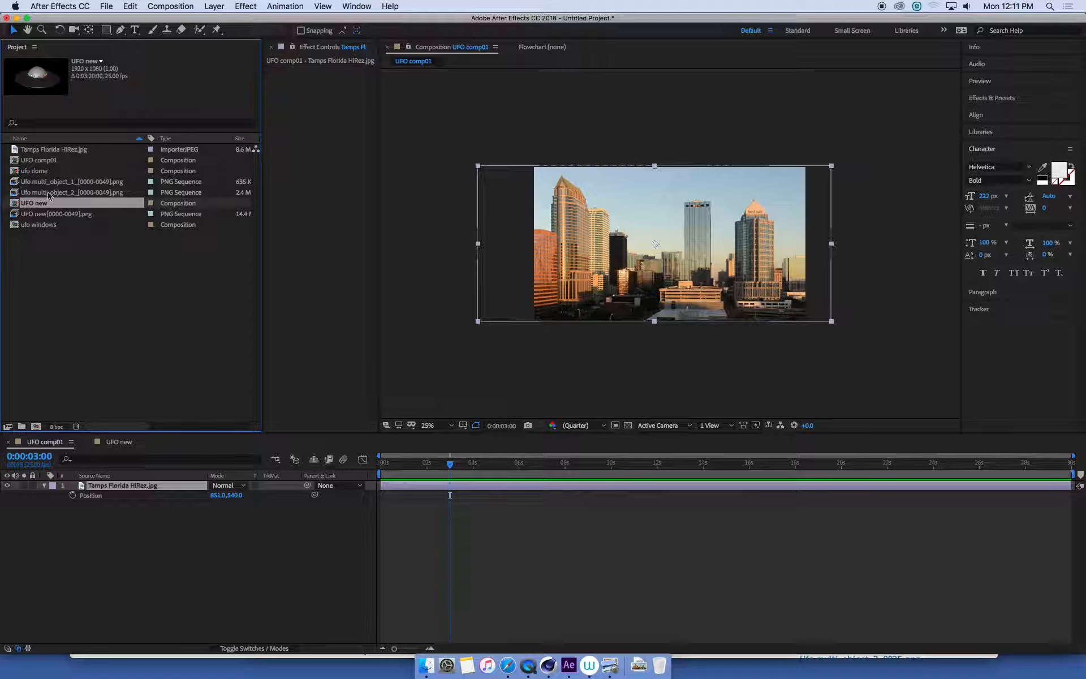
pyautogui.moveTo(111, 211); pyautogui.dragTo(133, 485)
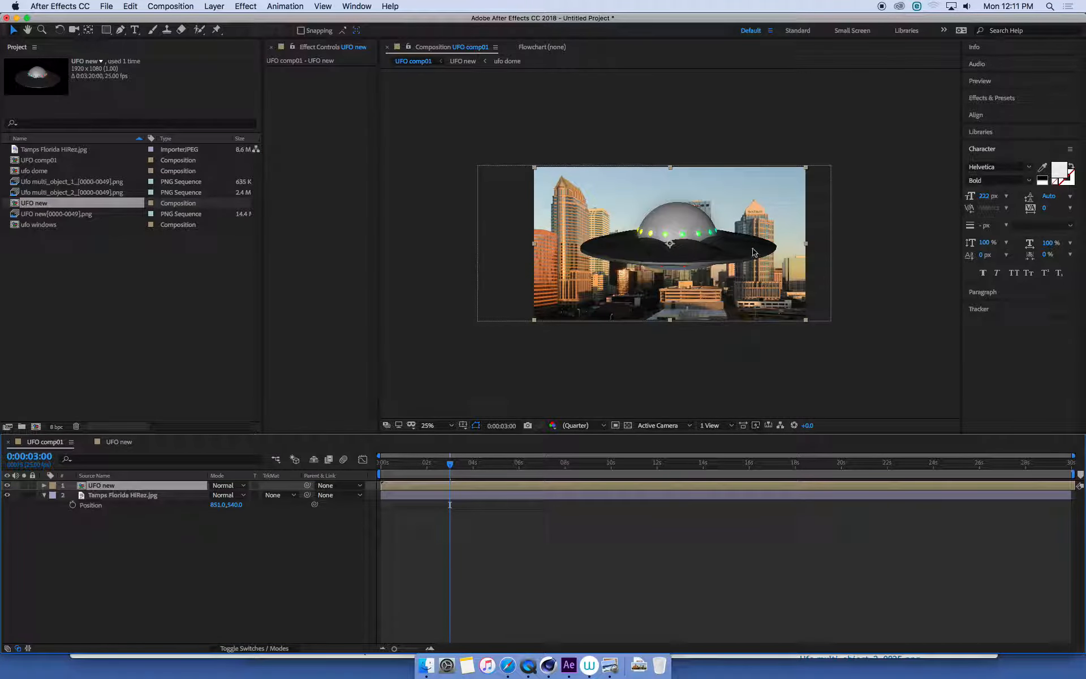
pyautogui.press('.')
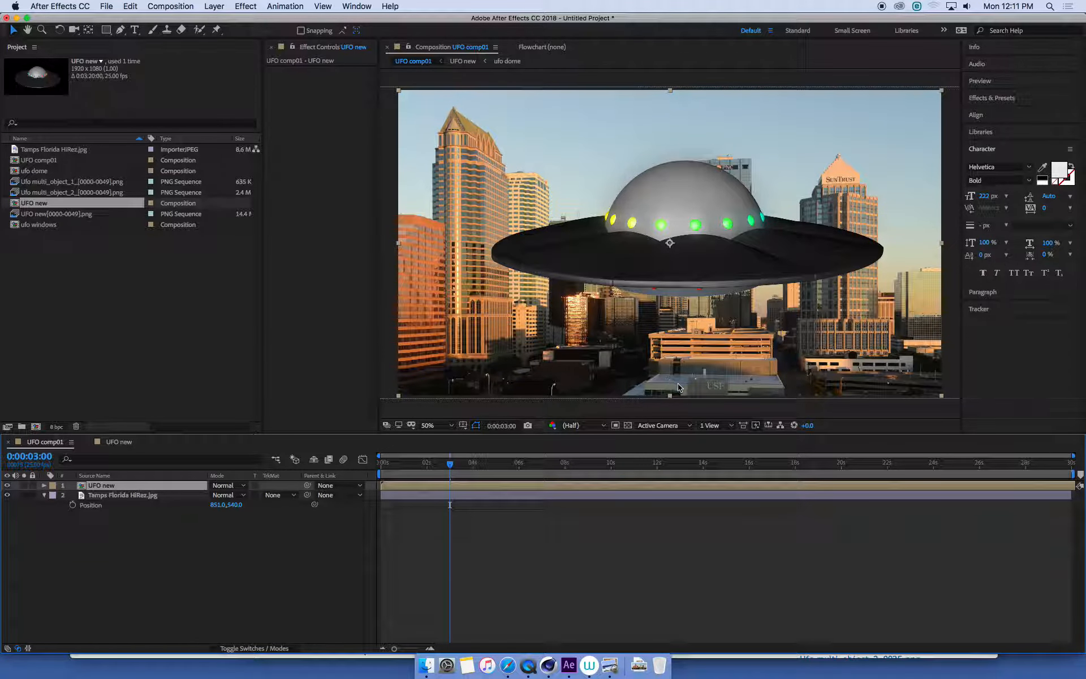
pyautogui.moveTo(378, 414); pyautogui.dragTo(339, 414)
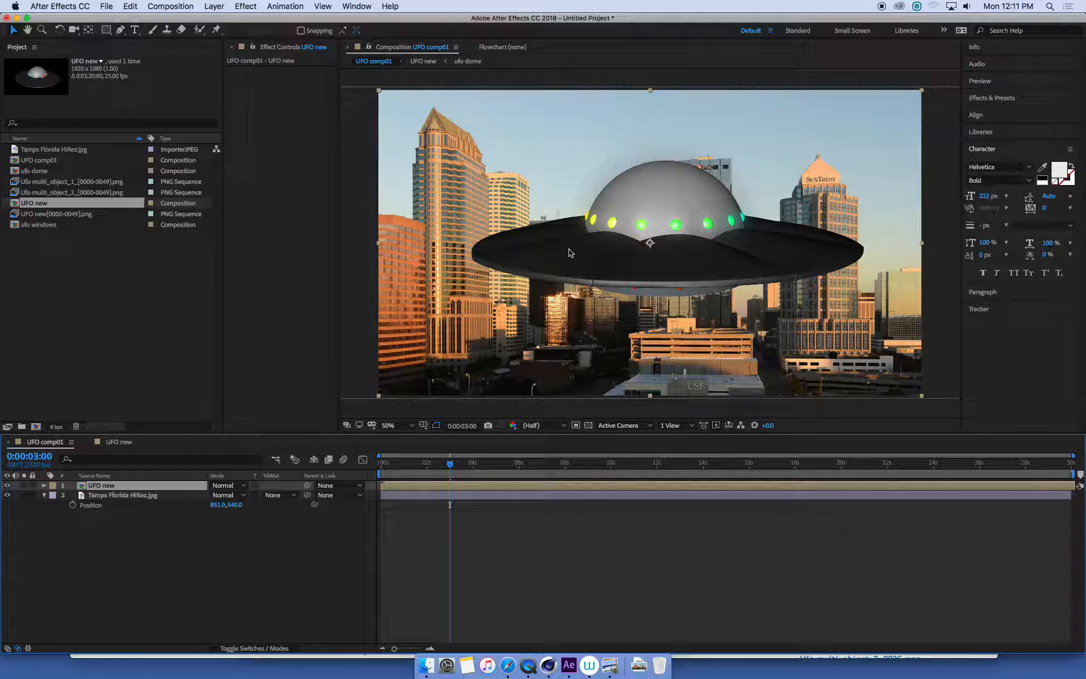
pyautogui.moveTo(421, 464); pyautogui.dragTo(379, 471)
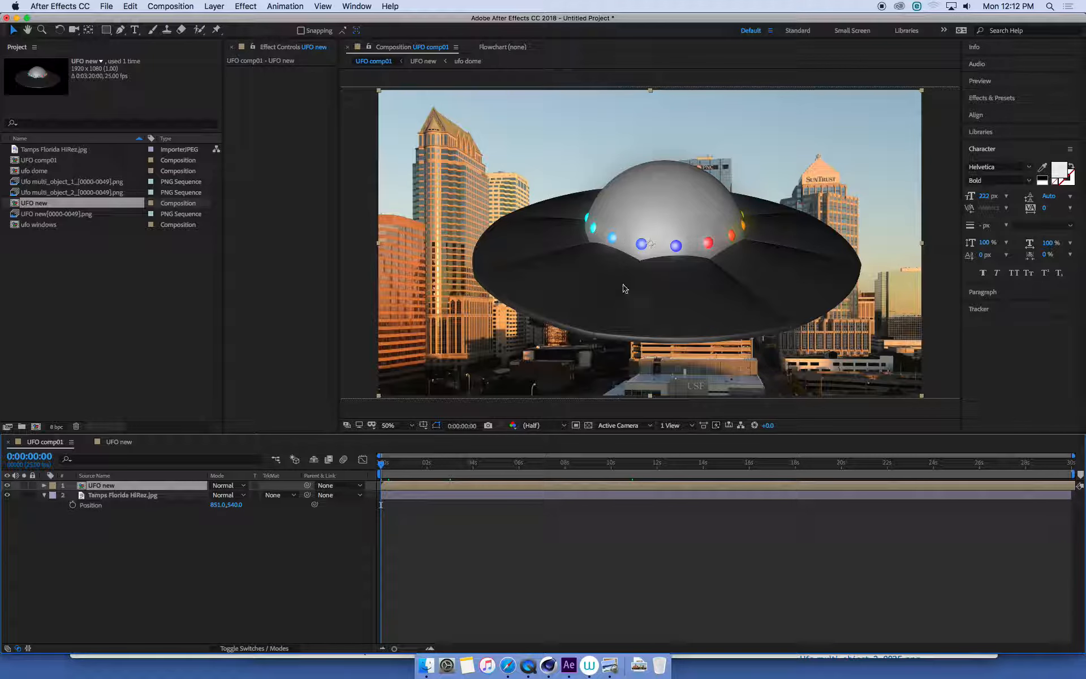
pyautogui.press(',')
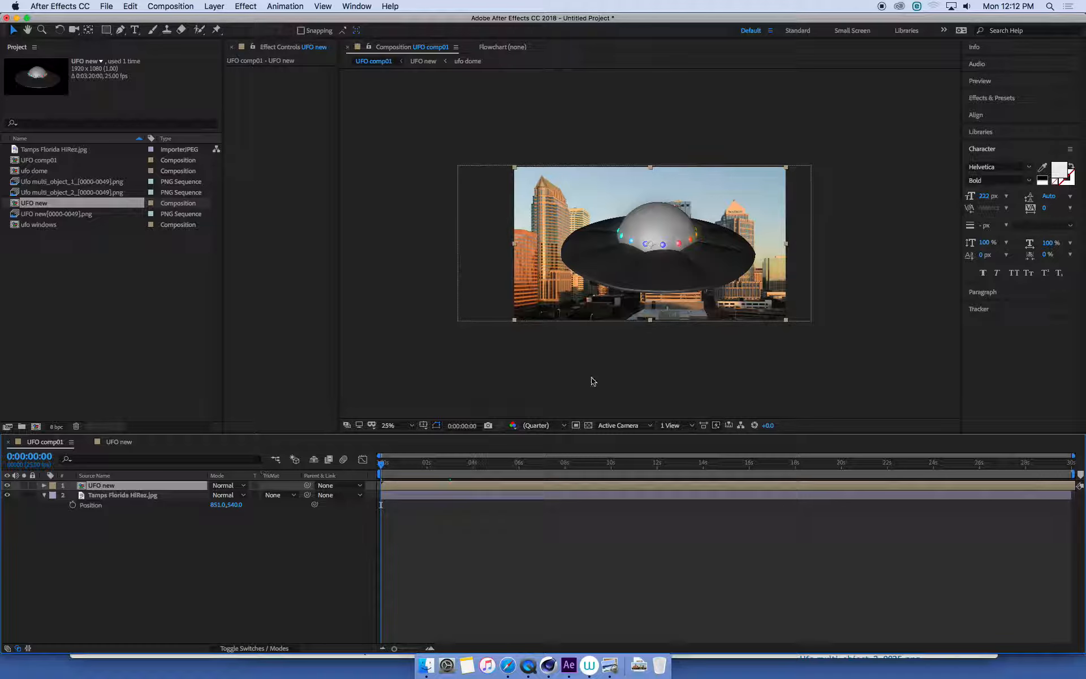
# - Lock the Tamps Florida HiRez.jpg background layer, hiding the UFO new layer while doing so and showing it again
pyautogui.click(133, 498)
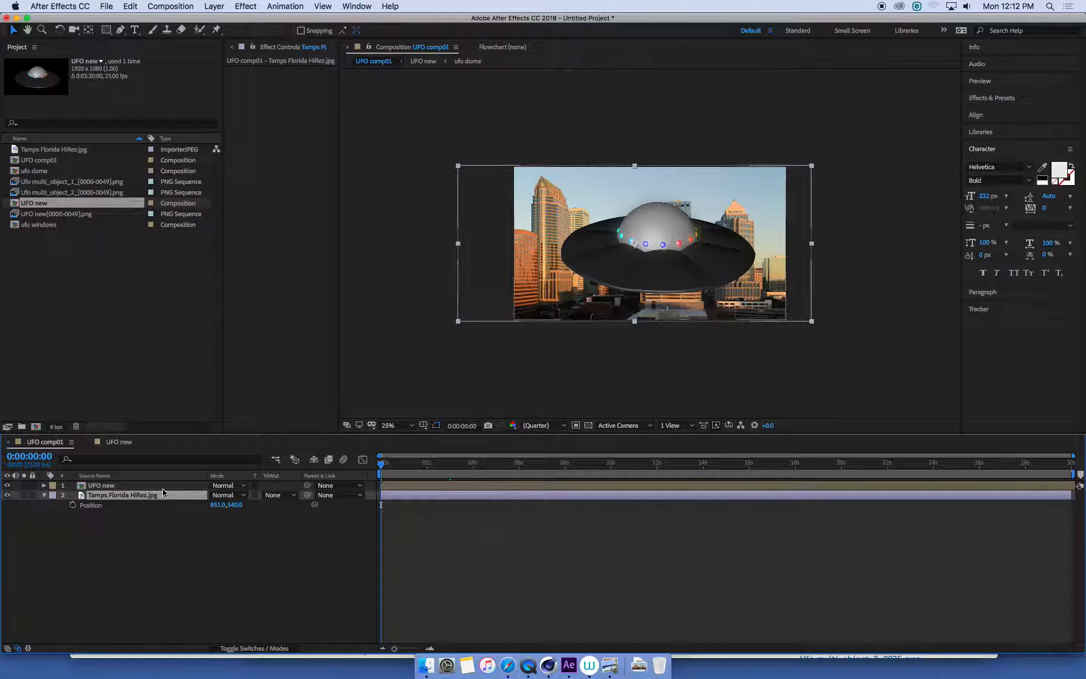
pyautogui.click(7, 485)
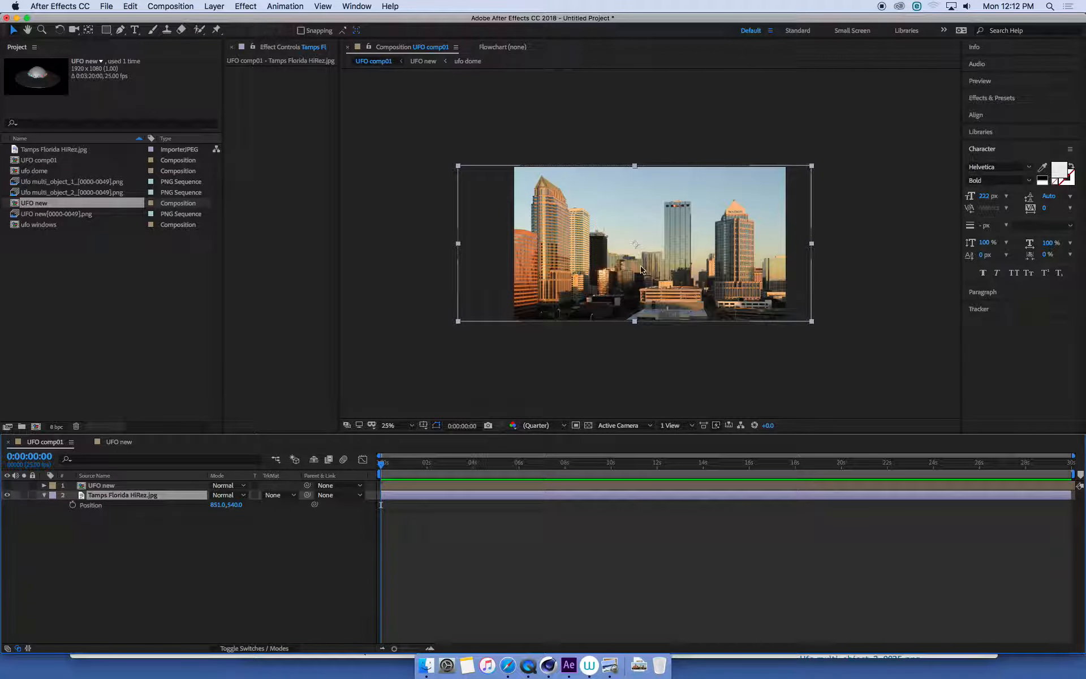
pyautogui.click(33, 496)
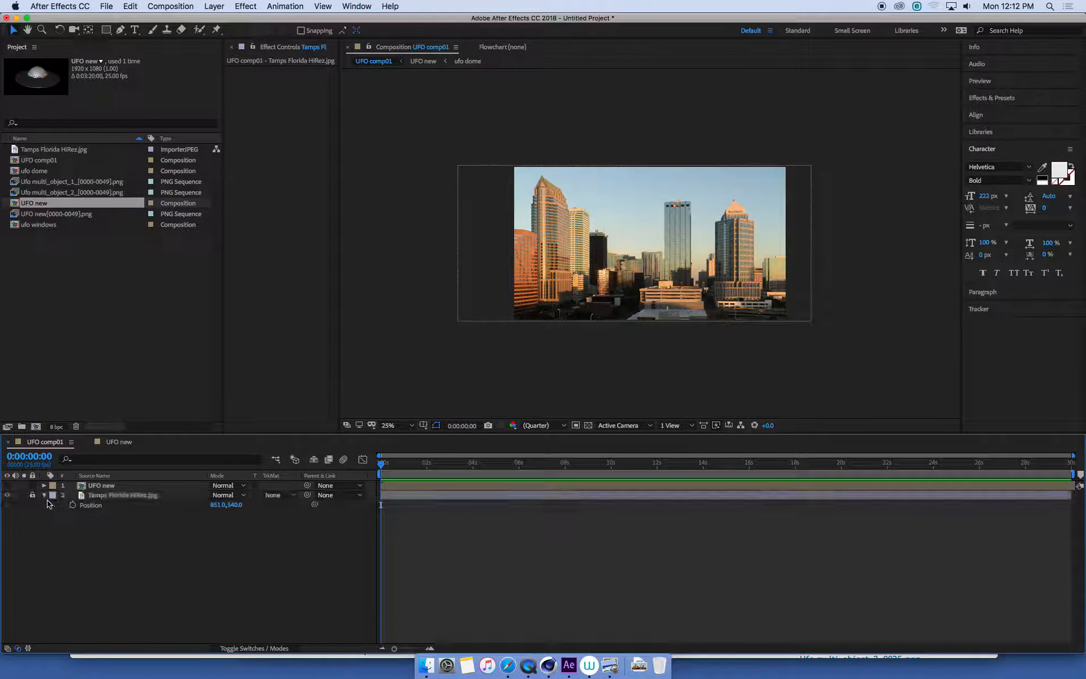
pyautogui.click(118, 487)
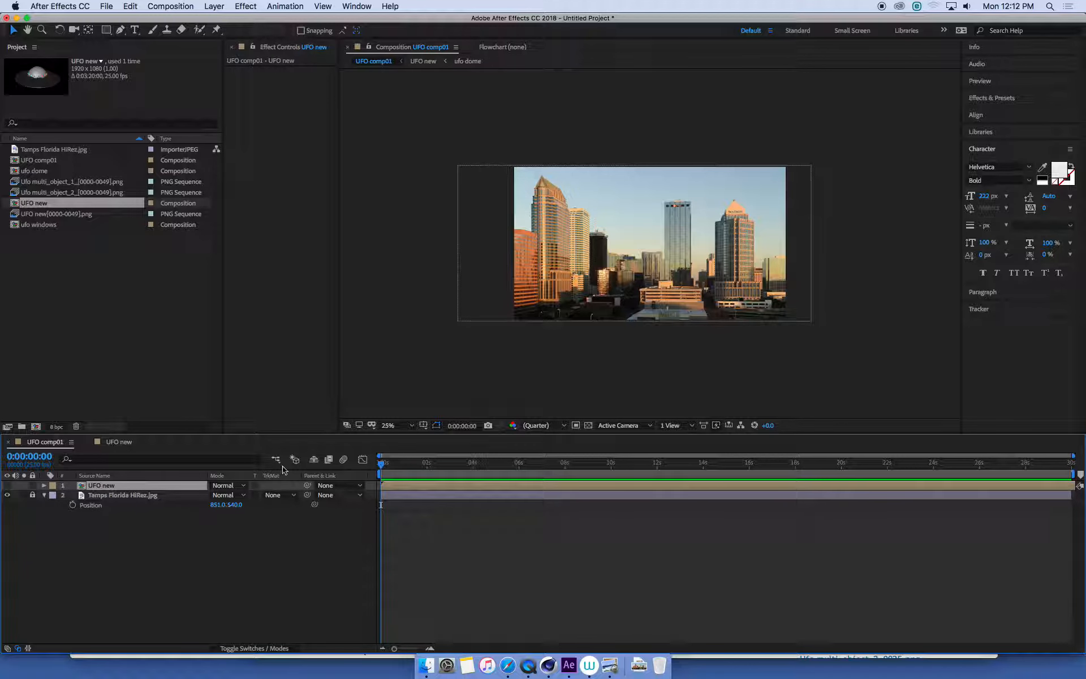
pyautogui.press('.')
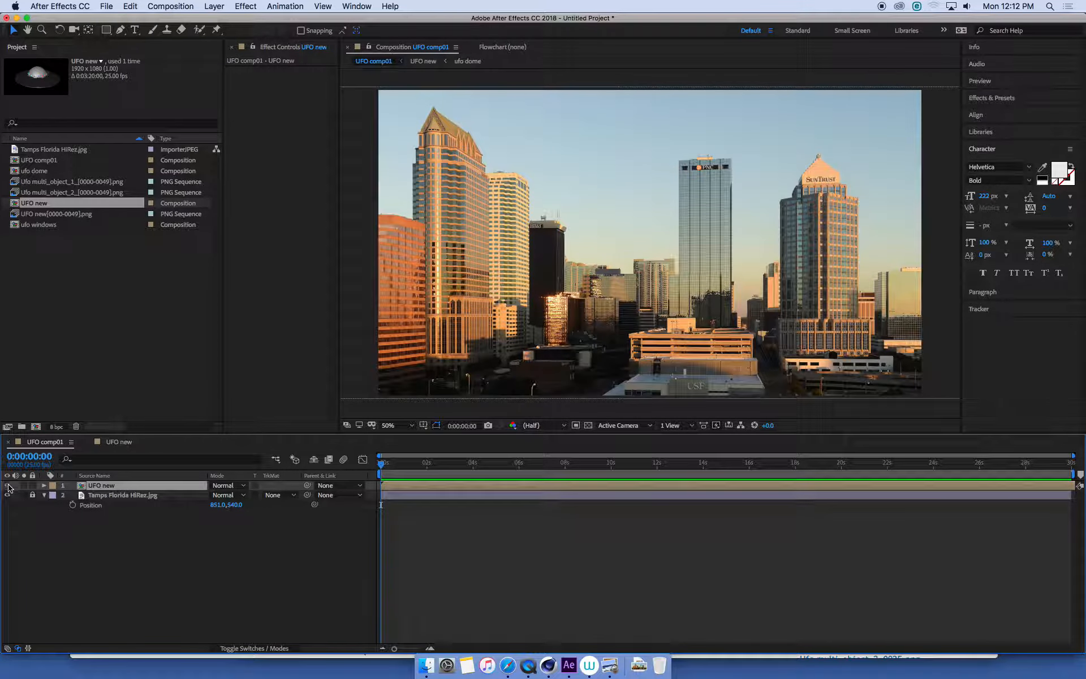
pyautogui.click(7, 485)
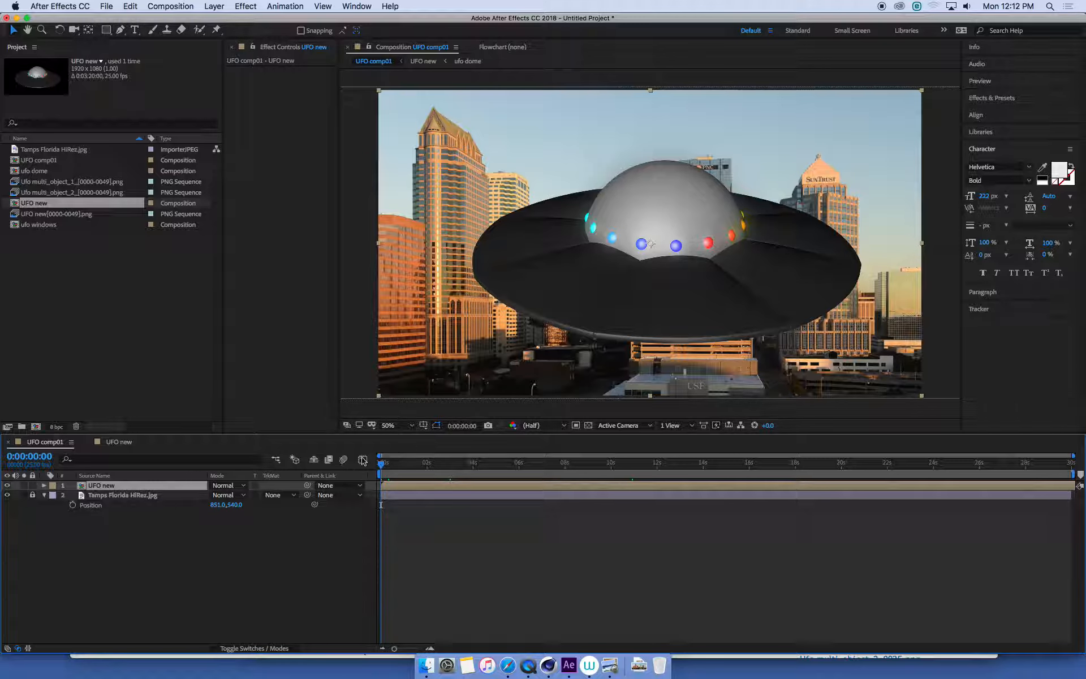
# - Try moving the full-size UFO out past the left edge of the city frame and back over the buildings
pyautogui.moveTo(382, 467)
pyautogui.mouseDown()
pyautogui.moveTo(415, 476)
pyautogui.moveTo(381, 475)
pyautogui.mouseUp()
pyautogui.moveTo(699, 275); pyautogui.dragTo(306, 235)
pyautogui.scroll(-2, 548, 291)
pyautogui.moveTo(490, 259); pyautogui.dragTo(664, 260)
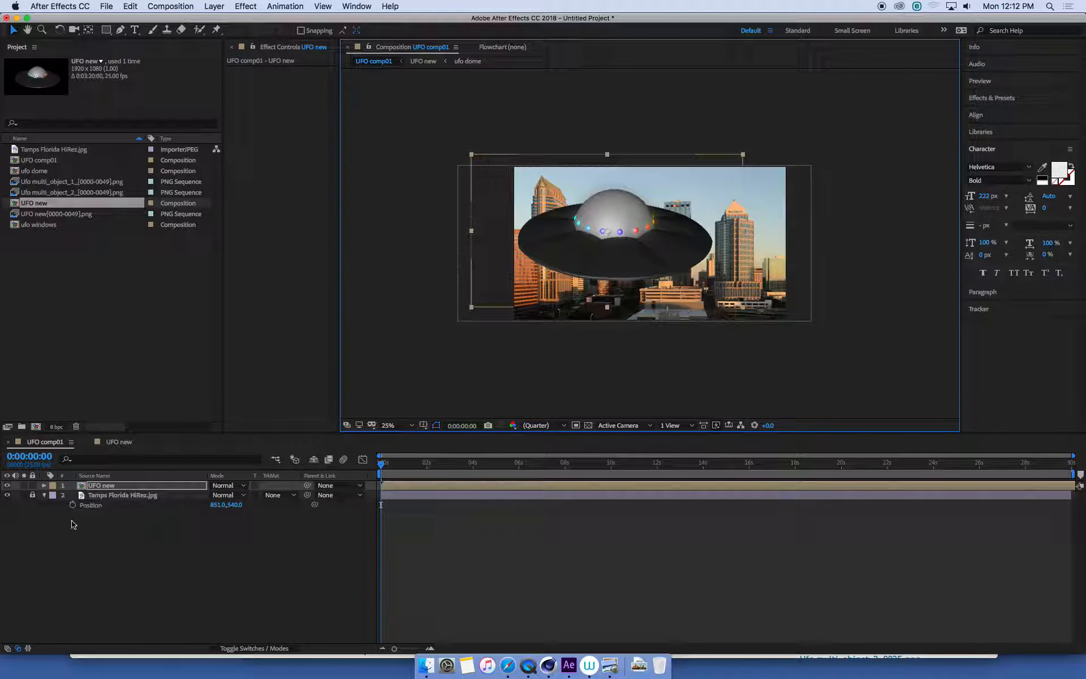
# - Scale the UFO new layer down to 30%
pyautogui.click(109, 486)
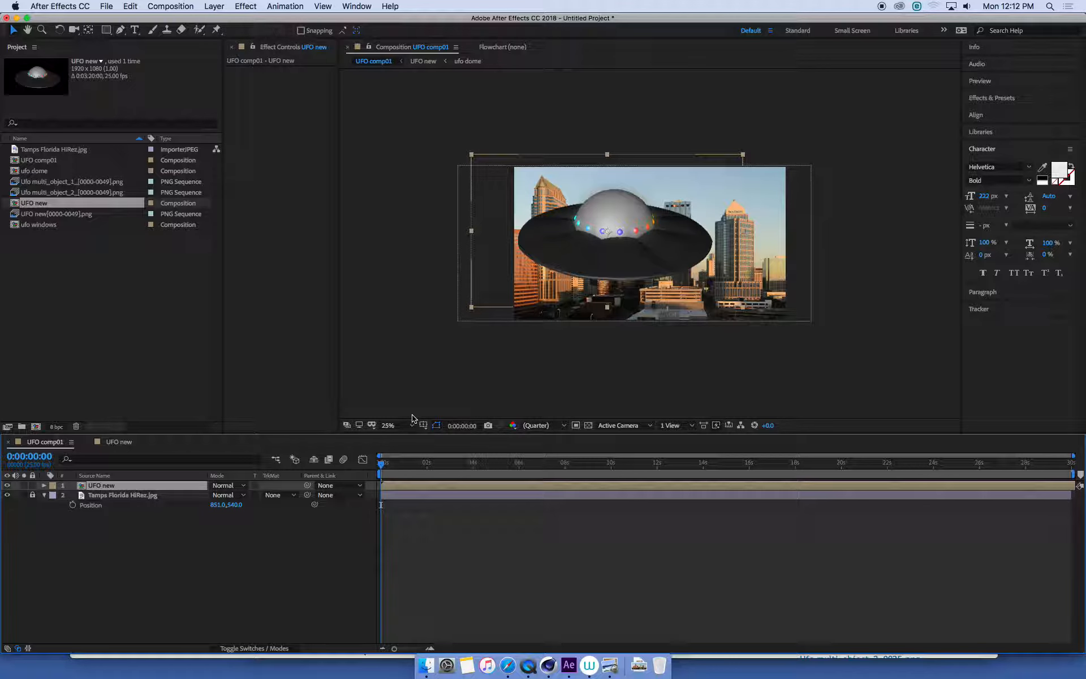
pyautogui.press('s')
pyautogui.moveTo(243, 495); pyautogui.dragTo(207, 497)
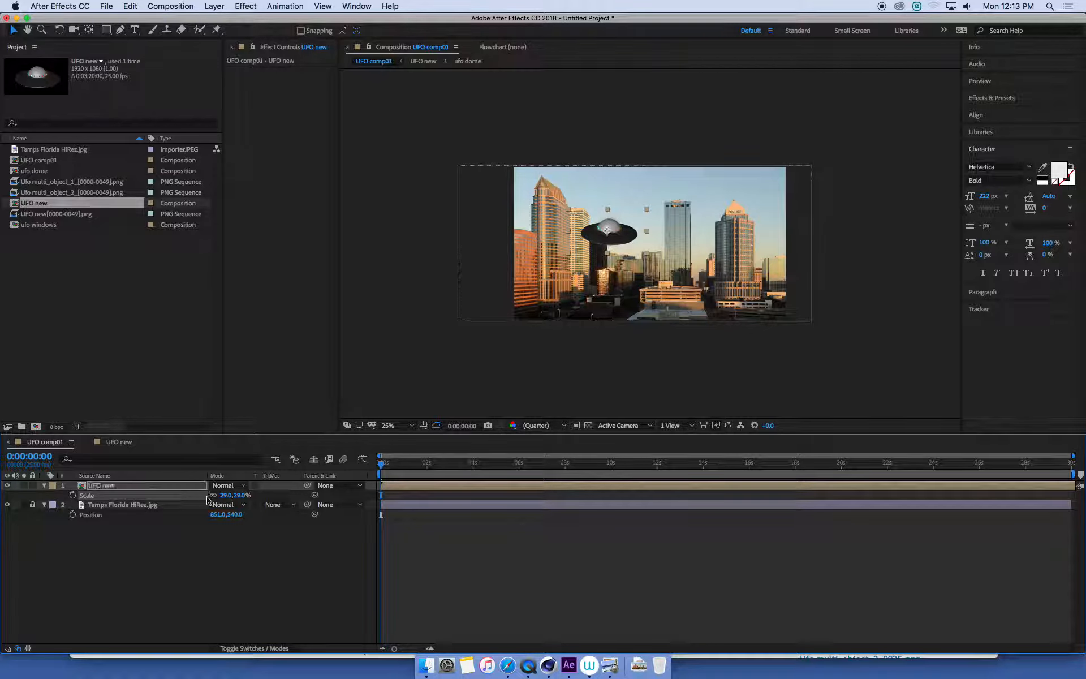
pyautogui.click(242, 495)
pyautogui.write('30')
pyautogui.press('Return')
# - Move the UFO outside the frame's left edge, to about -488, 320, and start Position keyframing on its layer at 0:00:00:00
pyautogui.press('.')
pyautogui.press('space')
pyautogui.moveTo(700, 223)
pyautogui.mouseDown()
pyautogui.moveTo(731, 227)
pyautogui.moveTo(693, 229)
pyautogui.mouseUp()
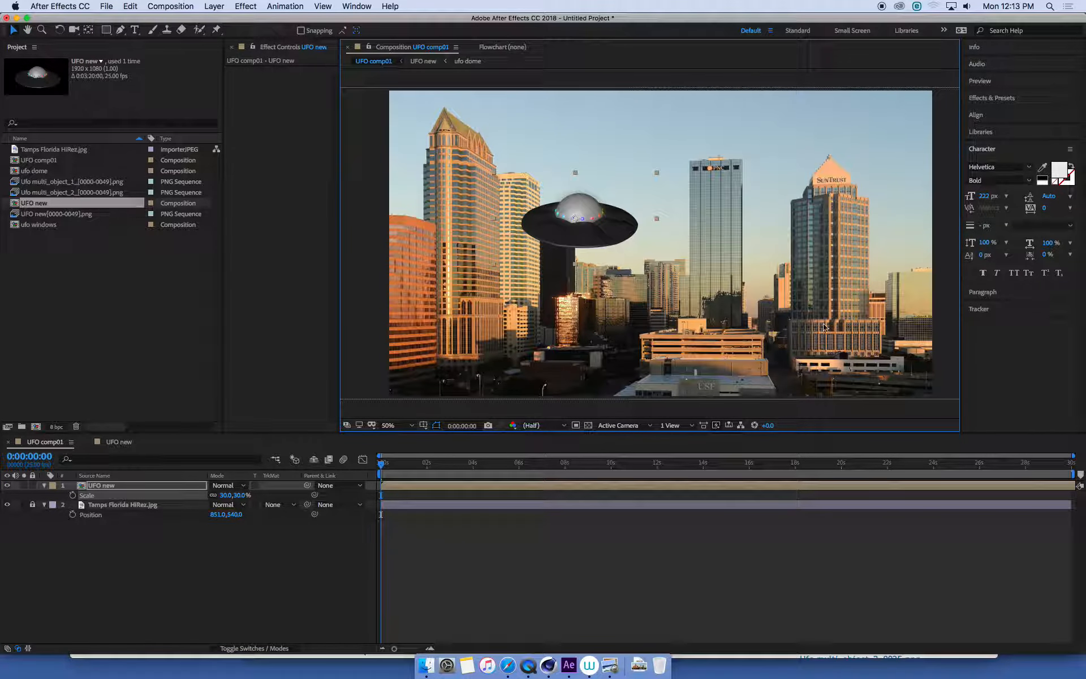
pyautogui.moveTo(599, 238); pyautogui.dragTo(289, 198)
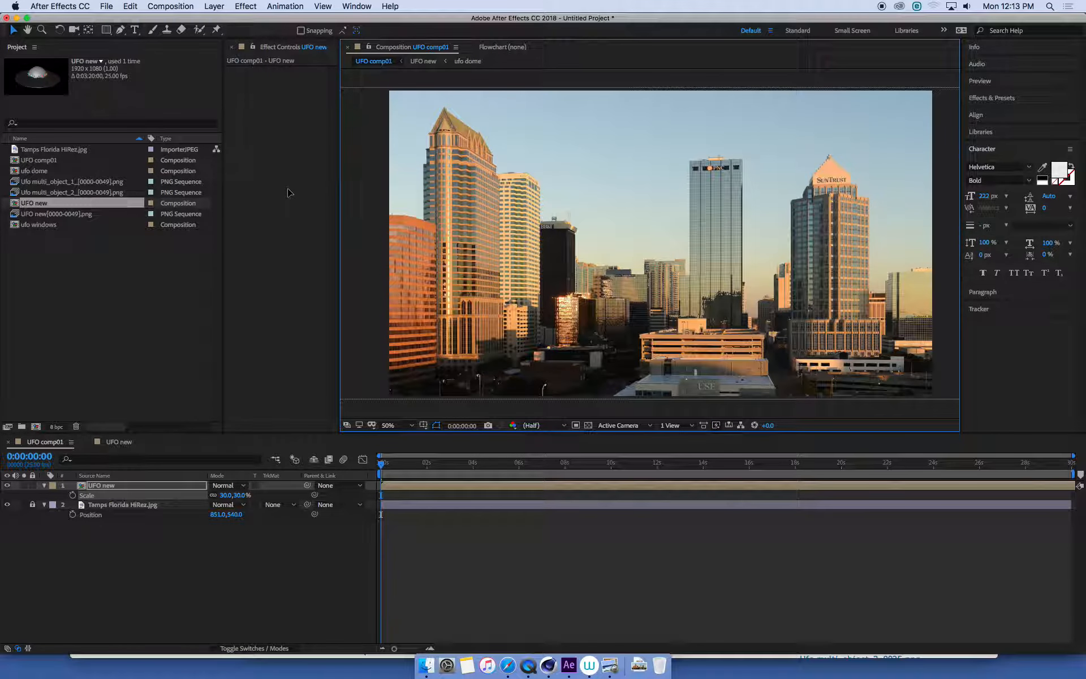
pyautogui.click(130, 494)
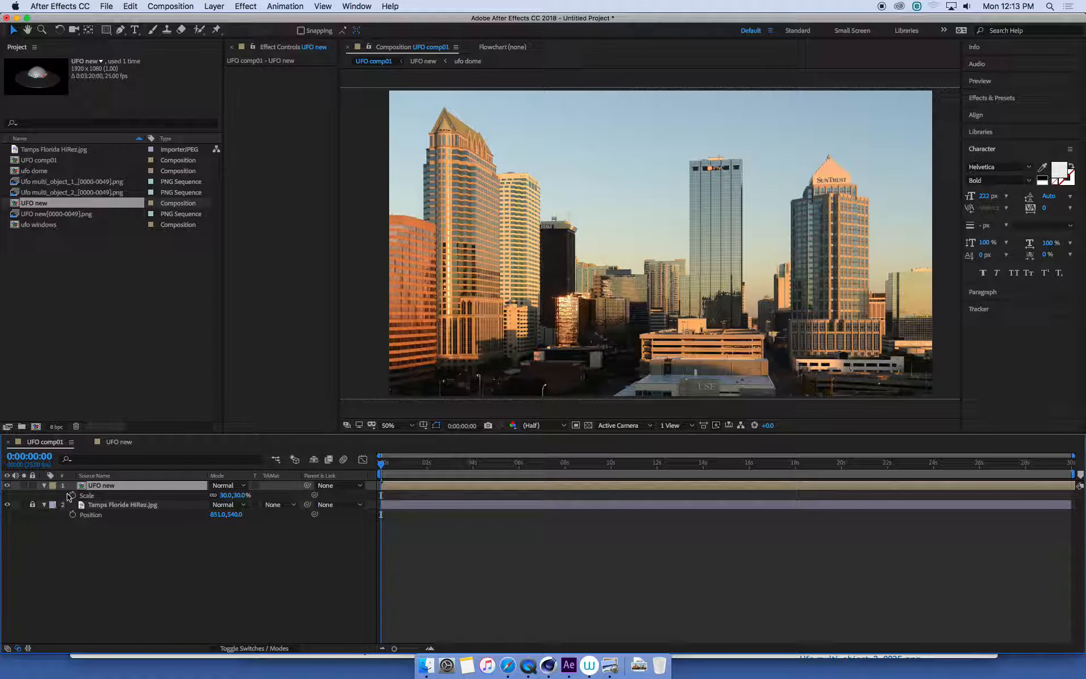
pyautogui.scroll(-1, 653, 244)
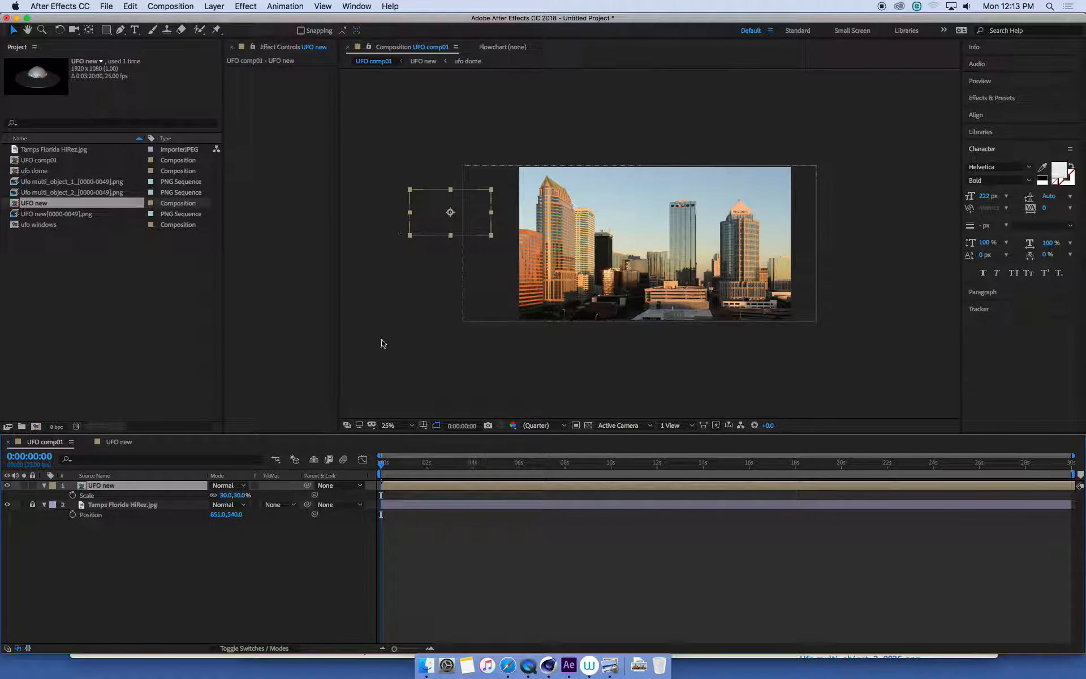
pyautogui.press('p')
pyautogui.click(73, 495)
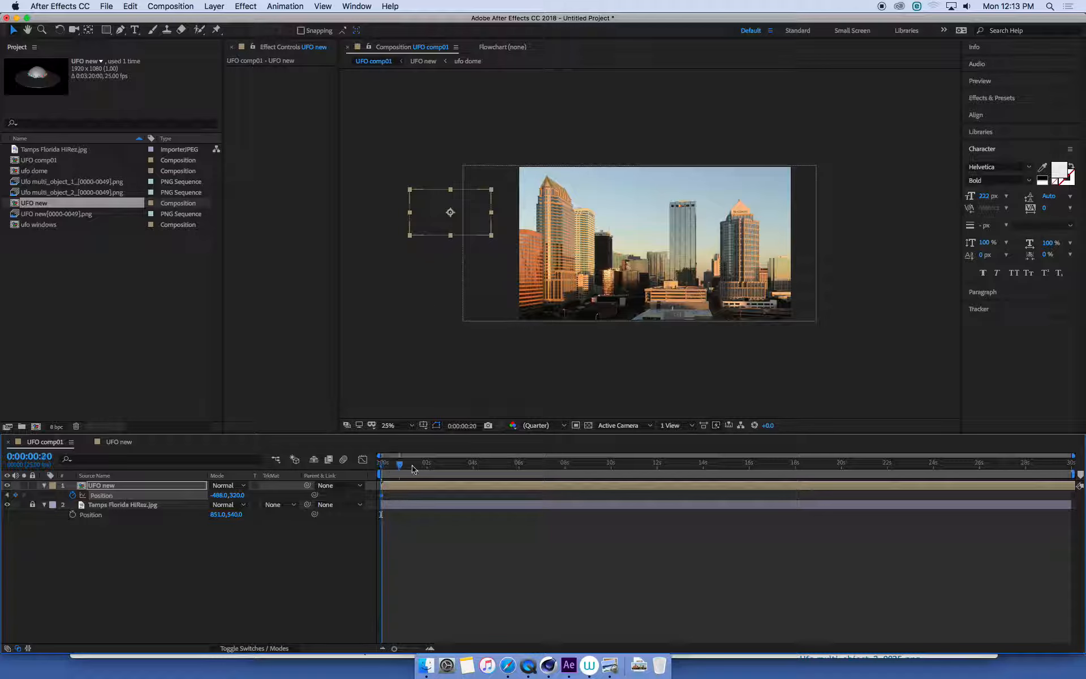
# - Keyframe the UFO's position at about 1348, 396 at 4:00, 444, 656 at 8:01, and 2432, 756, past the frame's right edge, at 11:24
pyautogui.moveTo(382, 463); pyautogui.dragTo(474, 470)
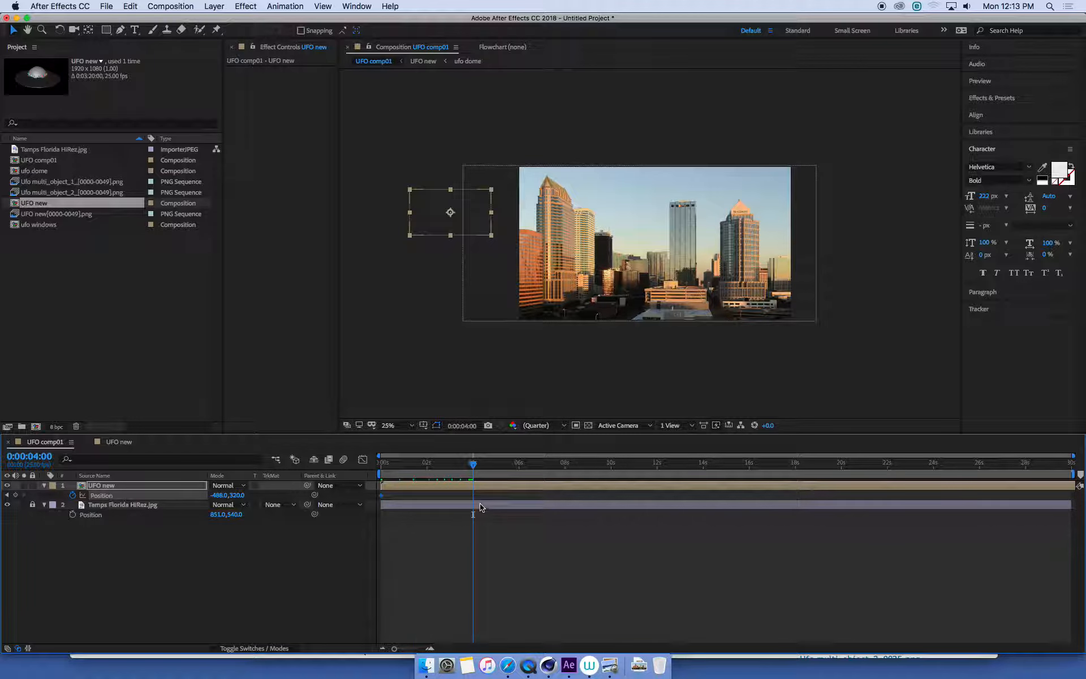
pyautogui.moveTo(476, 224); pyautogui.dragTo(732, 233)
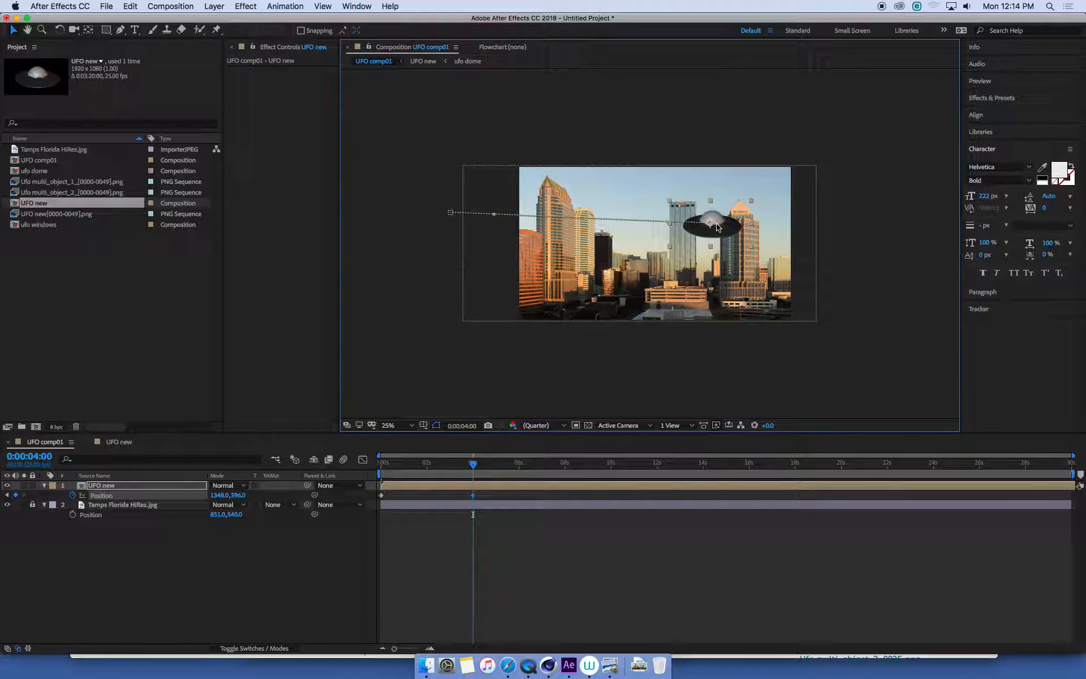
pyautogui.moveTo(476, 469); pyautogui.dragTo(568, 473)
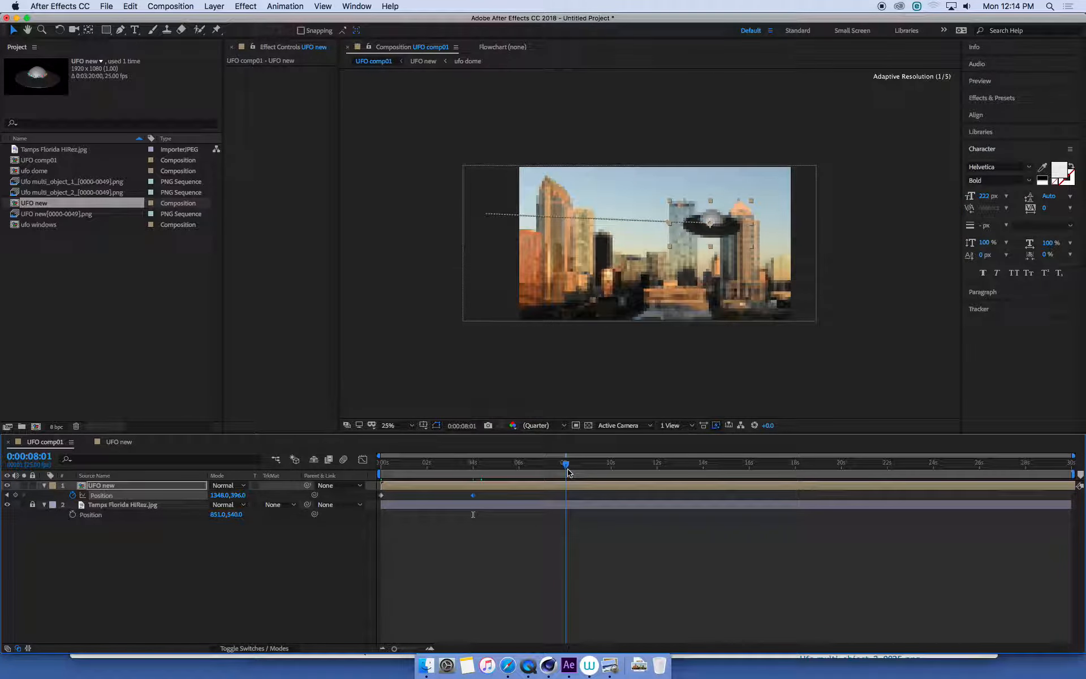
pyautogui.moveTo(663, 254); pyautogui.dragTo(598, 268)
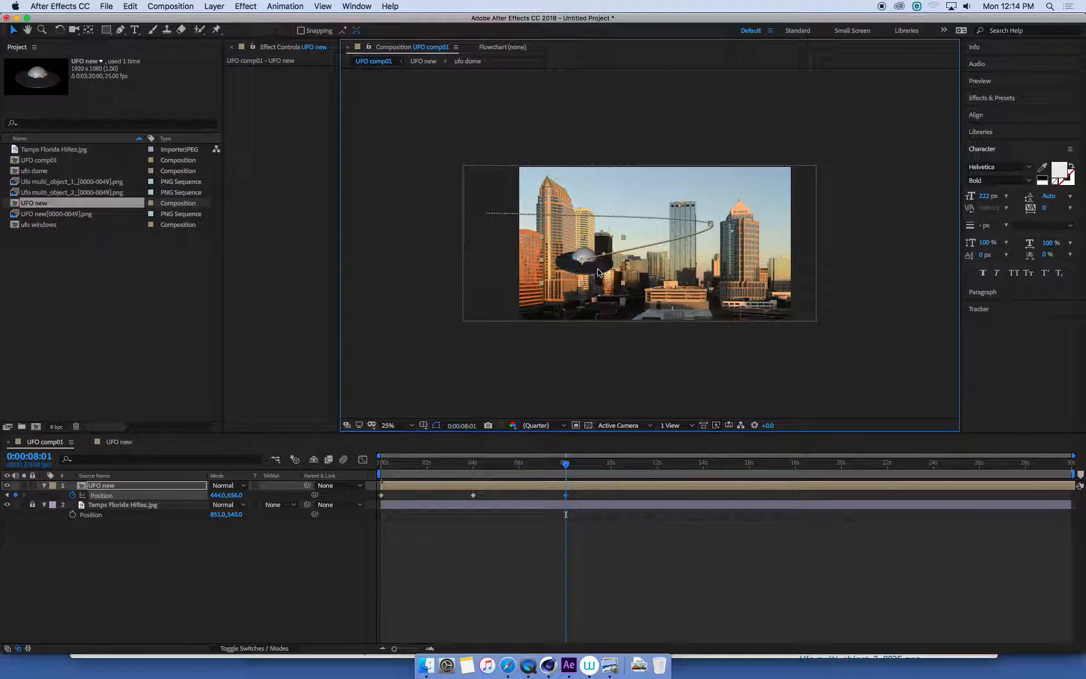
pyautogui.moveTo(562, 471); pyautogui.dragTo(657, 471)
pyautogui.moveTo(605, 272); pyautogui.dragTo(884, 286)
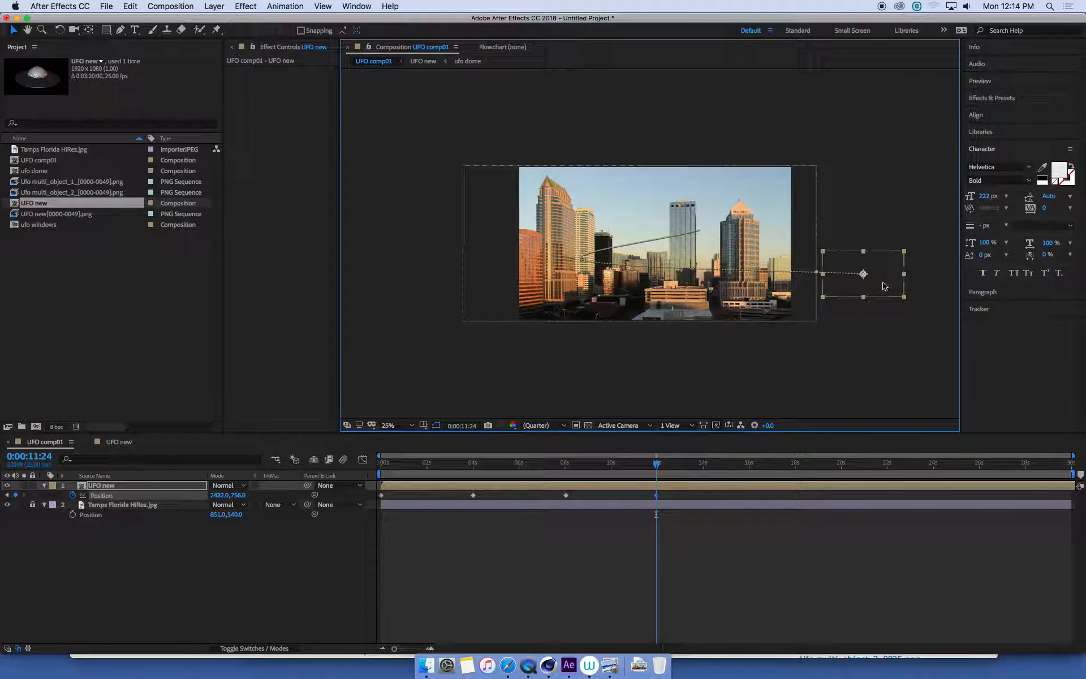
# - Scrub the UFO's flight path from the start to about 0:00:05:18 to check its motion over the city
pyautogui.click(378, 467)
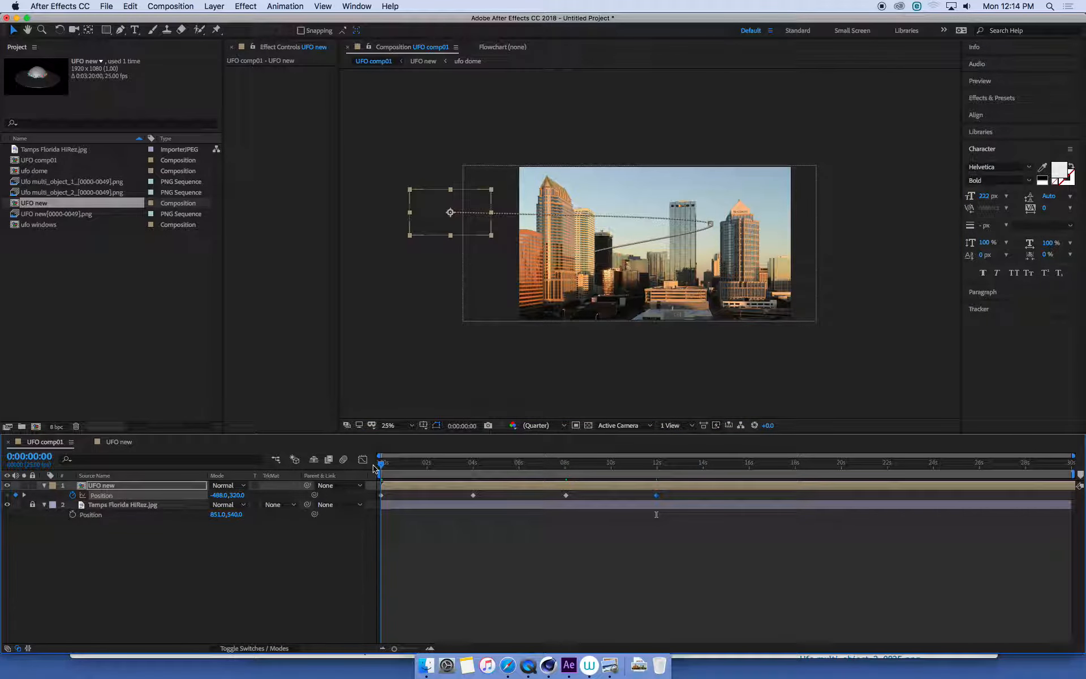
pyautogui.moveTo(383, 467); pyautogui.dragTo(515, 465)
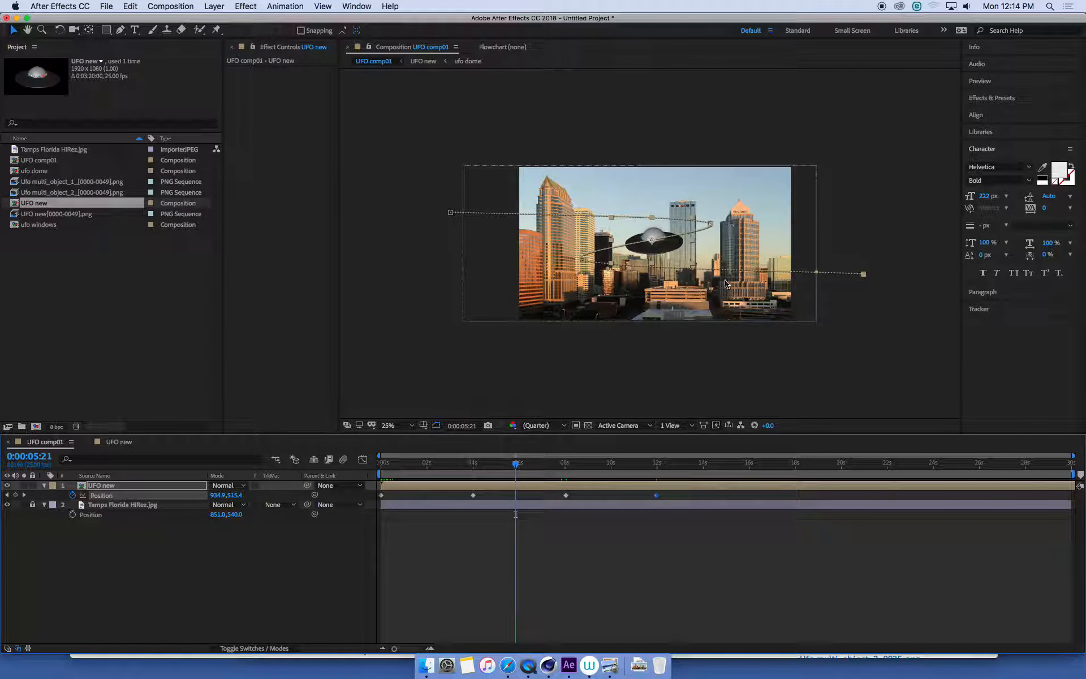
pyautogui.moveTo(518, 465)
pyautogui.mouseDown()
pyautogui.moveTo(450, 465)
pyautogui.moveTo(514, 473)
pyautogui.mouseUp()
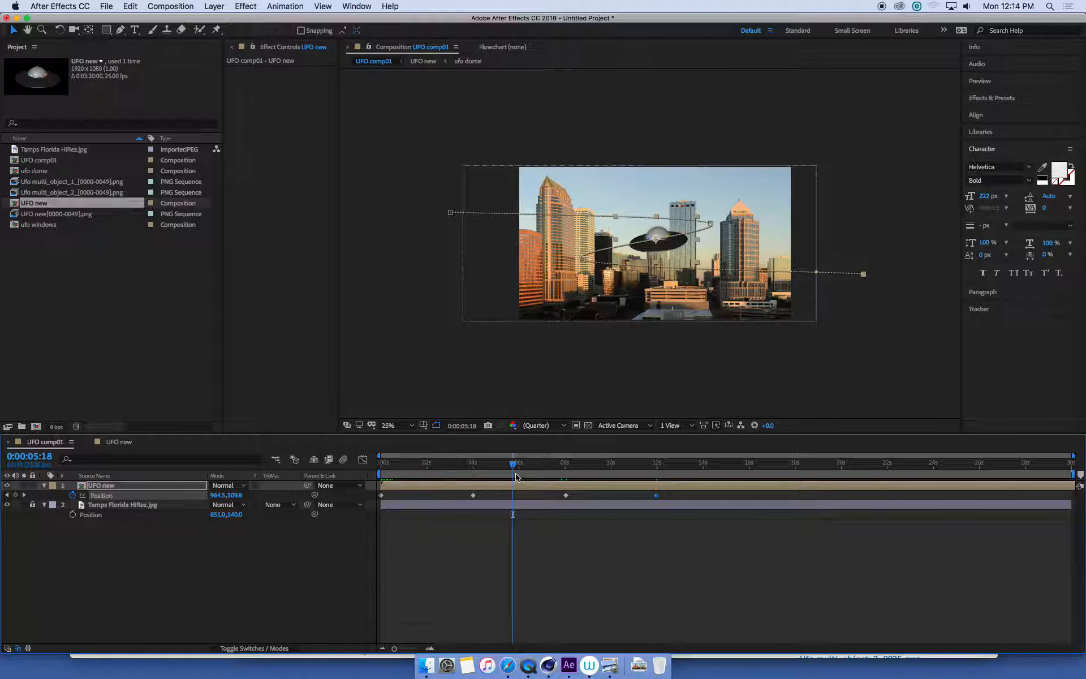
# - Scrub and preview the UFO's flight between the start and 0:00:08:00 to judge its path and size over the city
pyautogui.moveTo(397, 462); pyautogui.dragTo(504, 465)
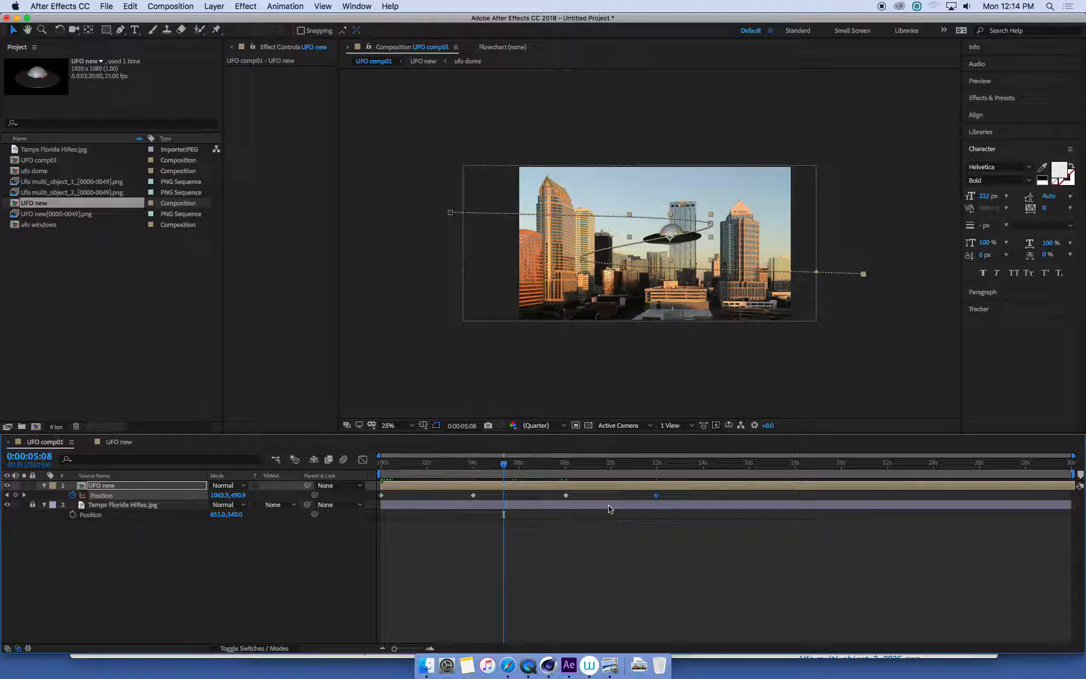
pyautogui.moveTo(388, 469); pyautogui.dragTo(466, 465)
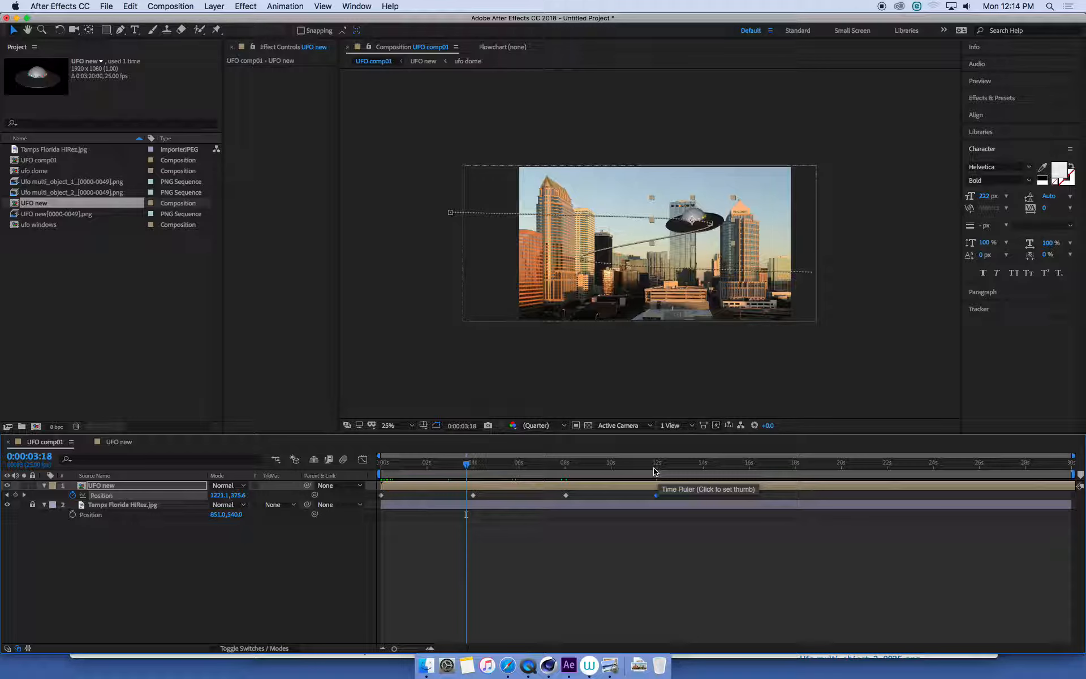
pyautogui.moveTo(498, 465)
pyautogui.mouseDown()
pyautogui.moveTo(656, 465)
pyautogui.moveTo(386, 465)
pyautogui.moveTo(669, 471)
pyautogui.moveTo(502, 465)
pyautogui.mouseUp()
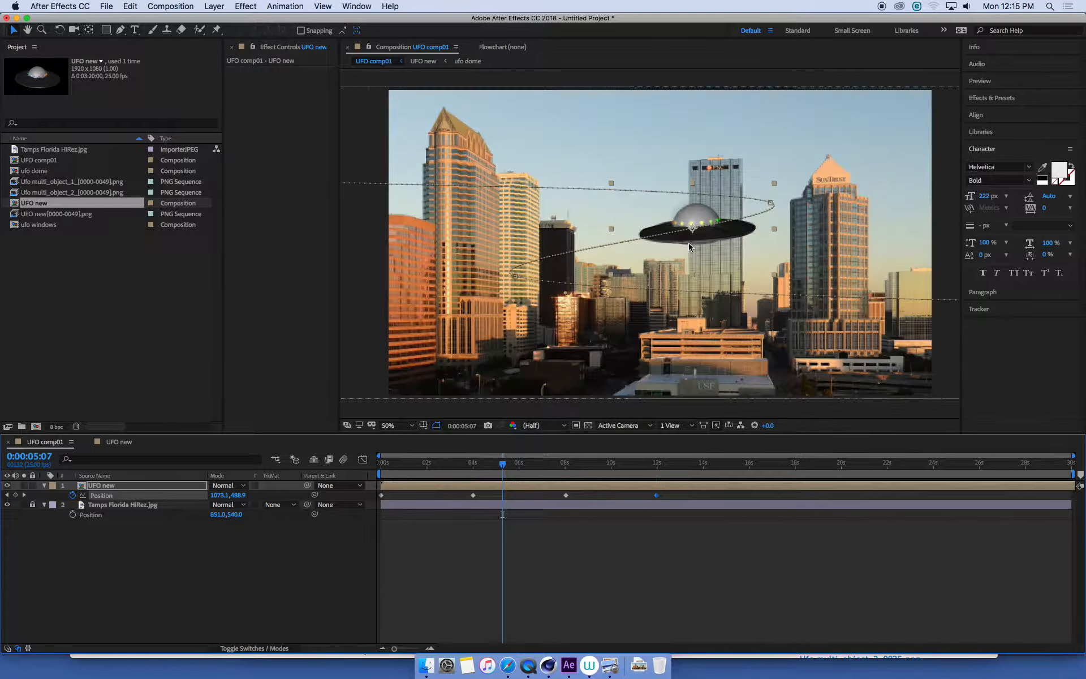
pyautogui.press('.')
pyautogui.moveTo(496, 477); pyautogui.dragTo(389, 474)
pyautogui.press('space')
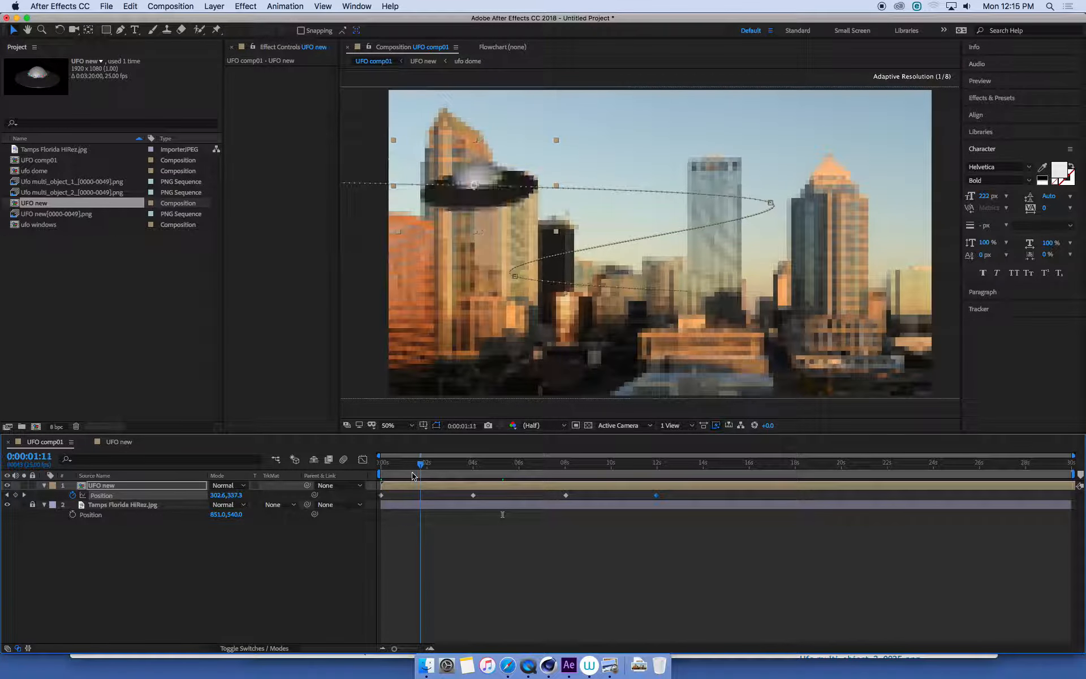
pyautogui.moveTo(448, 465); pyautogui.dragTo(565, 466)
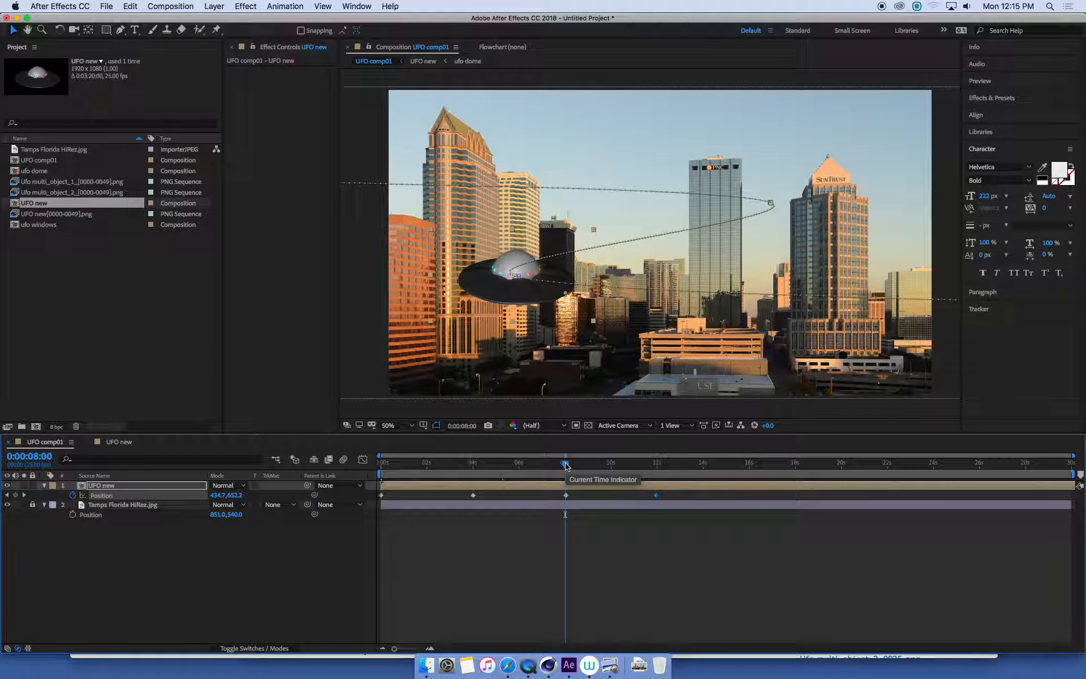
pyautogui.press('space')
pyautogui.moveTo(495, 463); pyautogui.dragTo(447, 463)
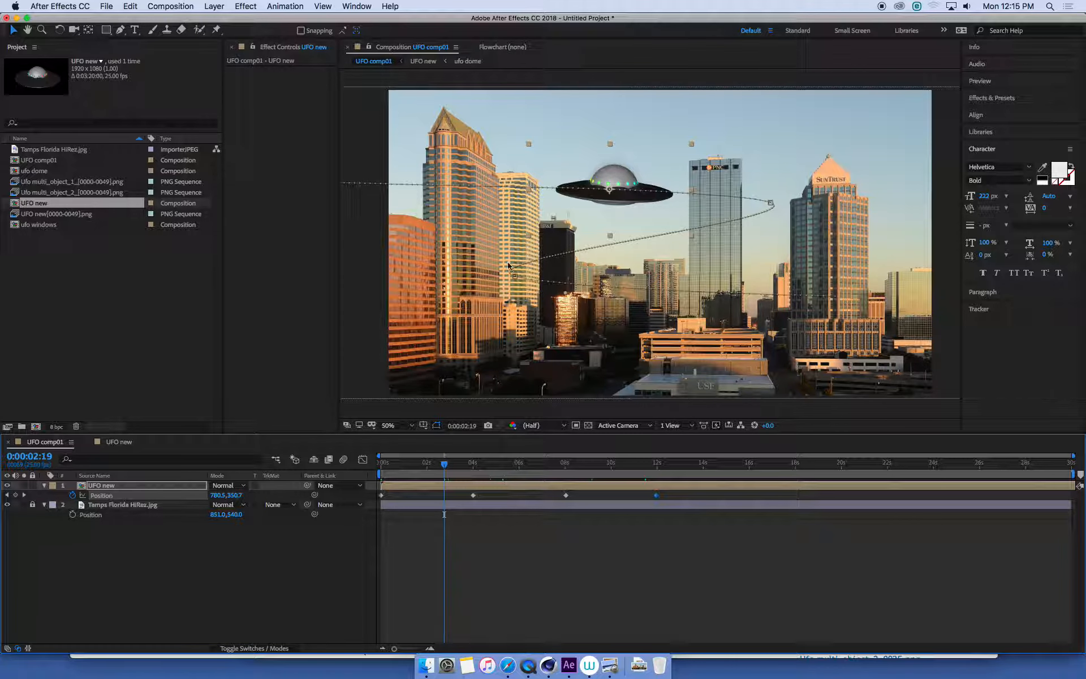
# - Start Scale keyframing on the UFO new layer with 8% at 0:00:04:00 and keyframe 22% at 0:00:08:00
pyautogui.moveTo(444, 463); pyautogui.dragTo(473, 474)
pyautogui.click(170, 486)
pyautogui.press('s')
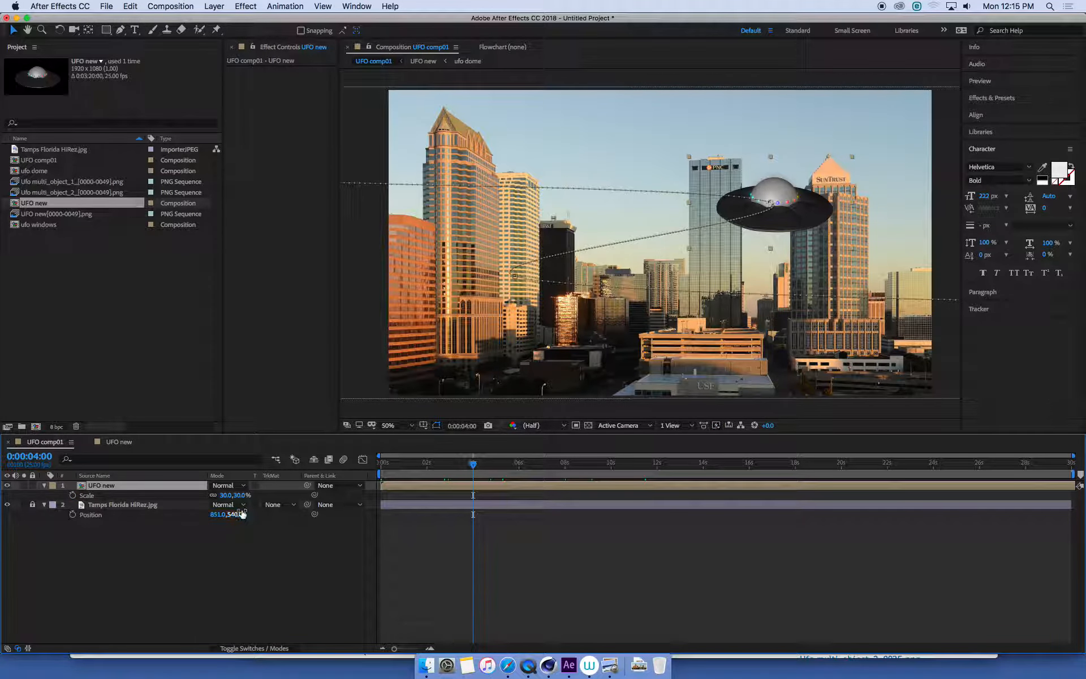
pyautogui.moveTo(240, 495); pyautogui.dragTo(234, 502)
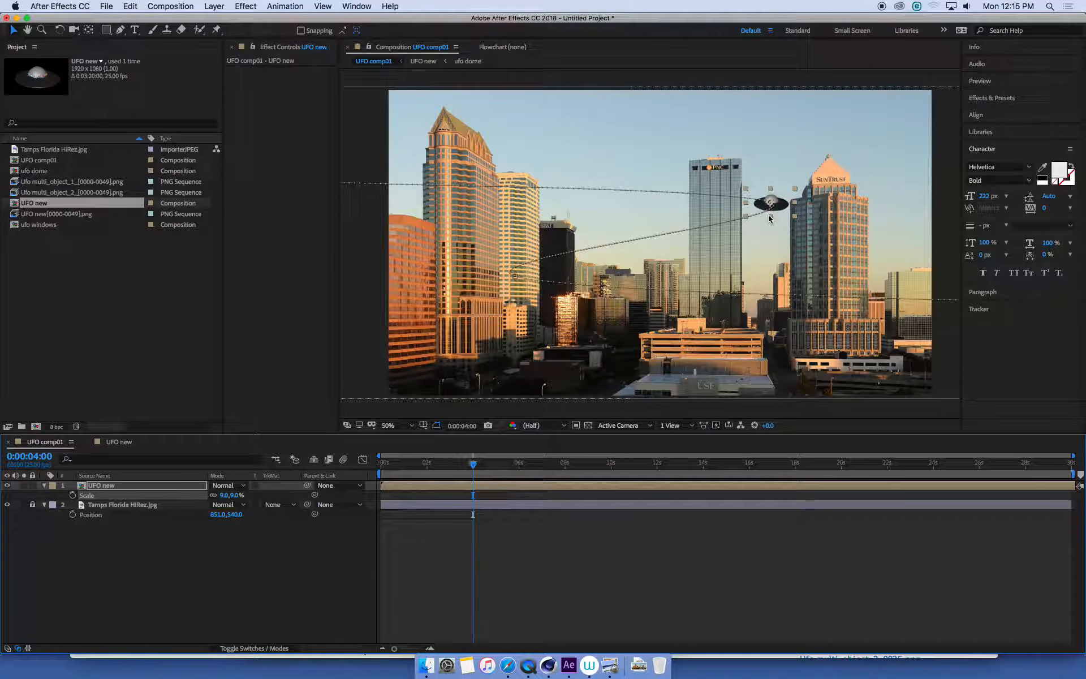
pyautogui.write('8')
pyautogui.press('Return')
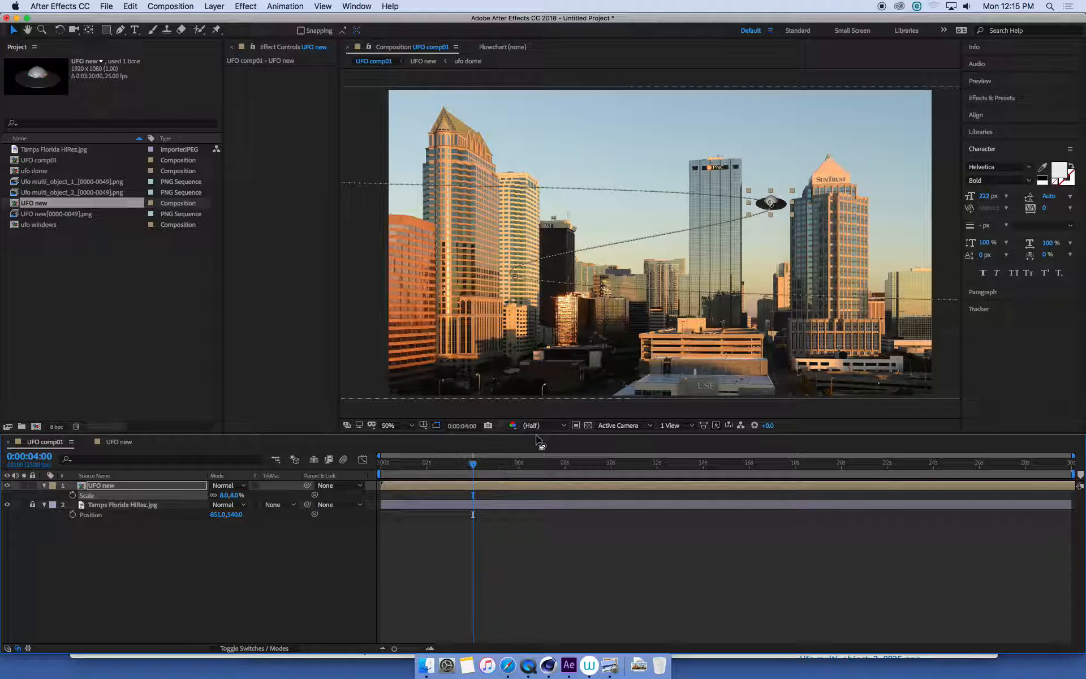
pyautogui.moveTo(473, 467); pyautogui.dragTo(474, 466)
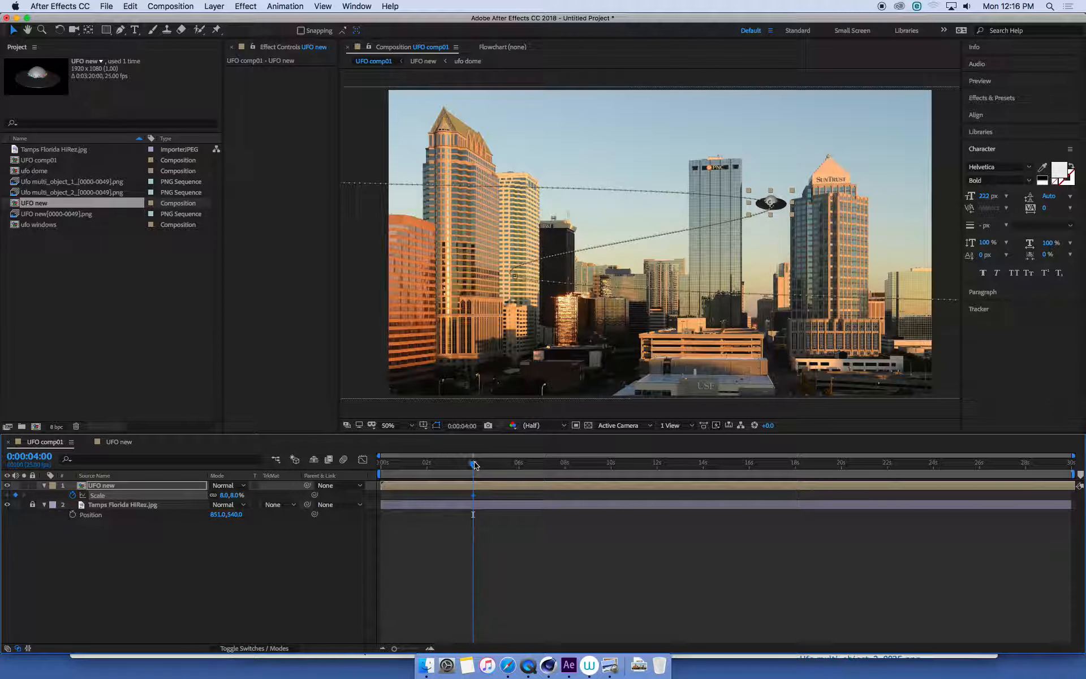
pyautogui.moveTo(474, 465); pyautogui.dragTo(568, 474)
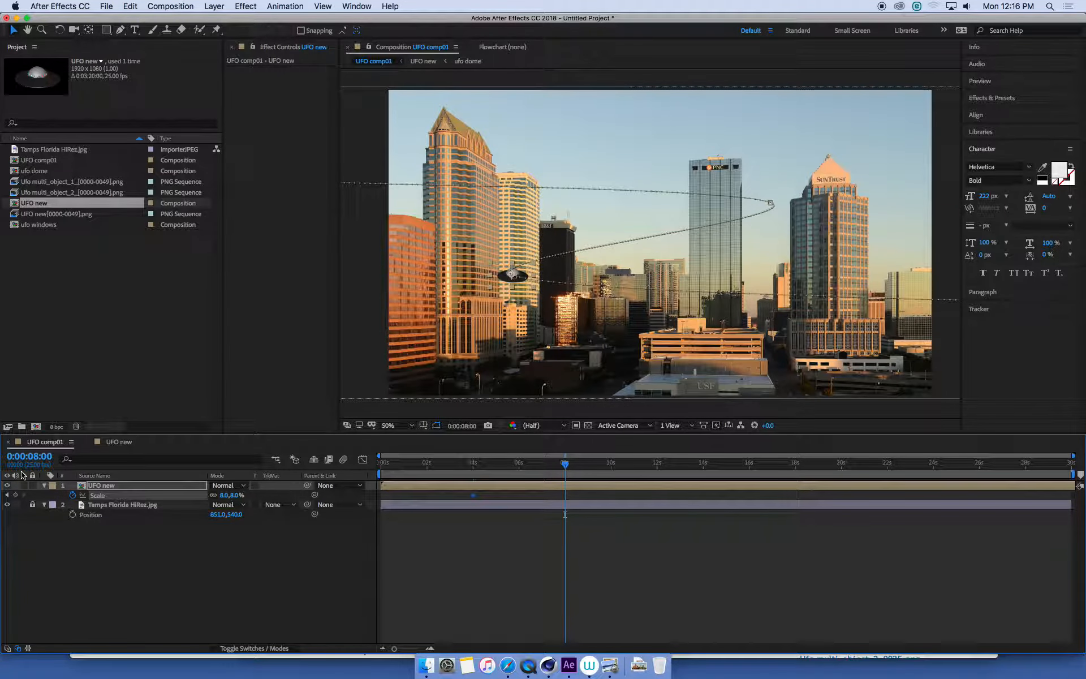
pyautogui.moveTo(227, 496); pyautogui.dragTo(235, 497)
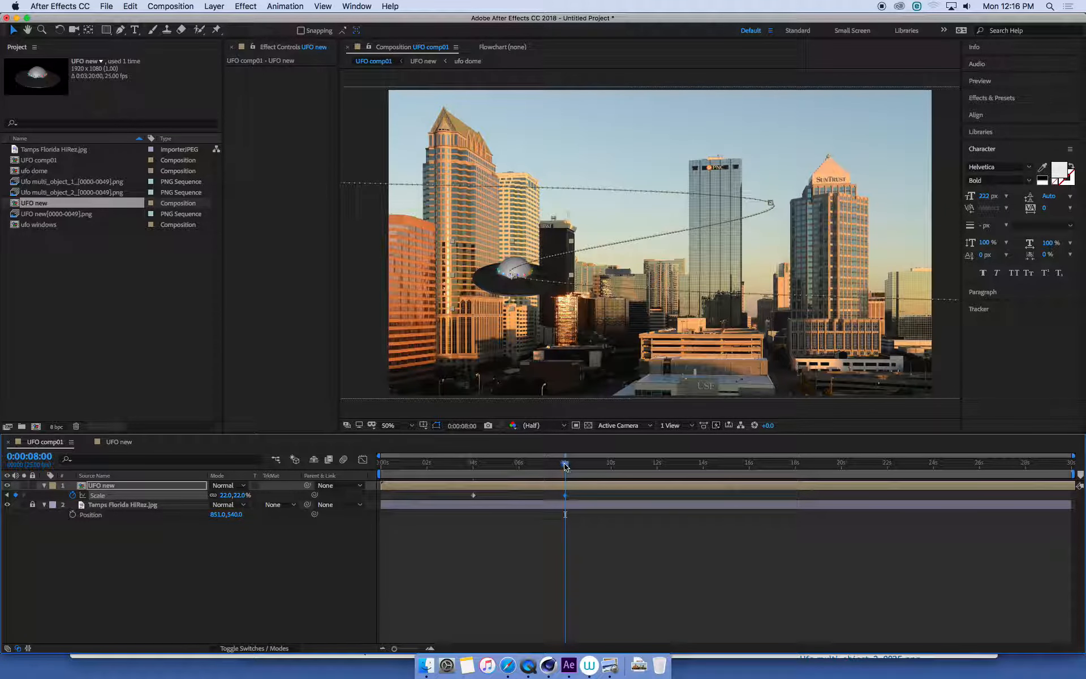
# - Shorten the work area to end at about 12 seconds and preview the UFO's flight with its scale animation
pyautogui.moveTo(1077, 474); pyautogui.dragTo(589, 474)
pyautogui.moveTo(494, 473)
pyautogui.mouseDown()
pyautogui.moveTo(554, 473)
pyautogui.moveTo(494, 472)
pyautogui.mouseUp()
pyautogui.moveTo(563, 475); pyautogui.dragTo(562, 476)
pyautogui.press('space')
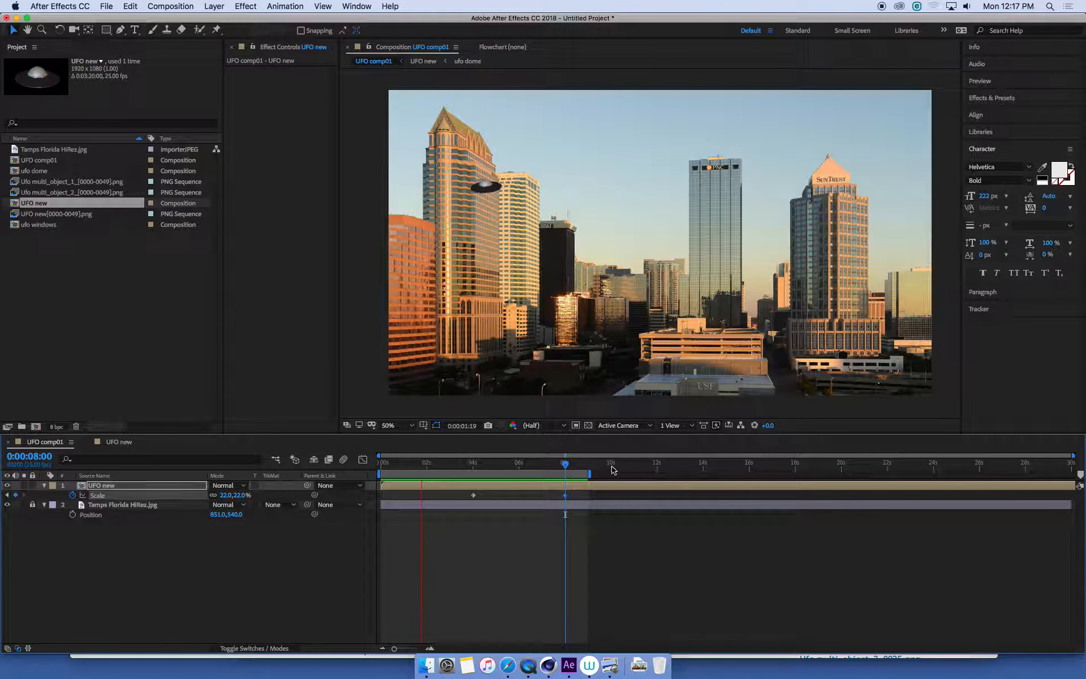
pyautogui.moveTo(617, 474); pyautogui.dragTo(649, 477)
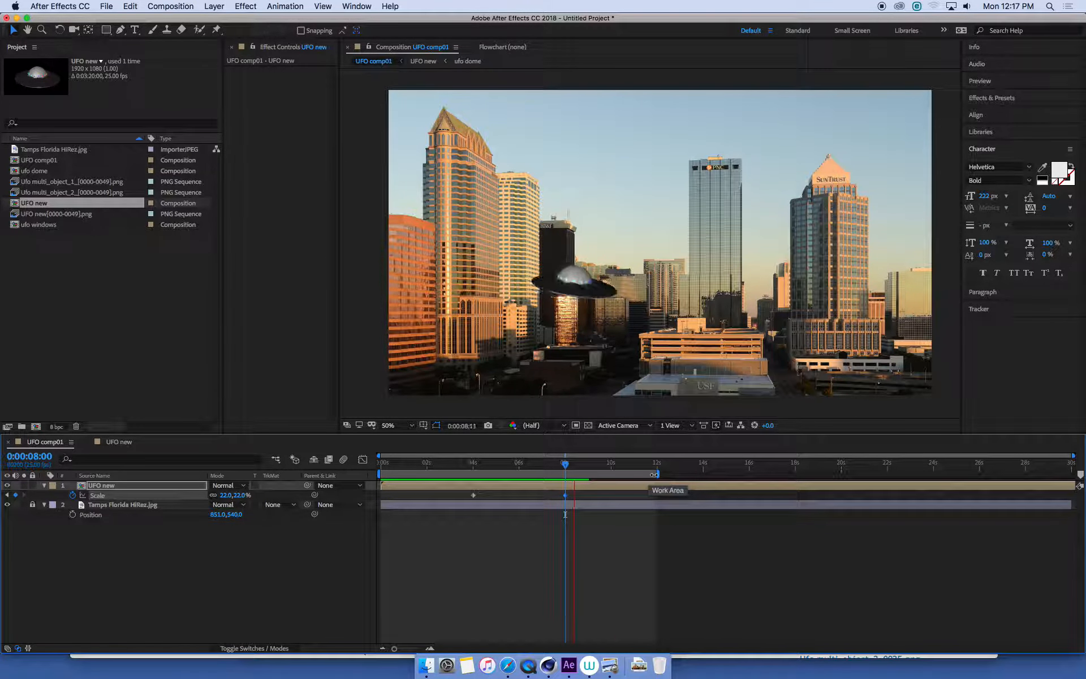
pyautogui.press('space')
pyautogui.press('space')
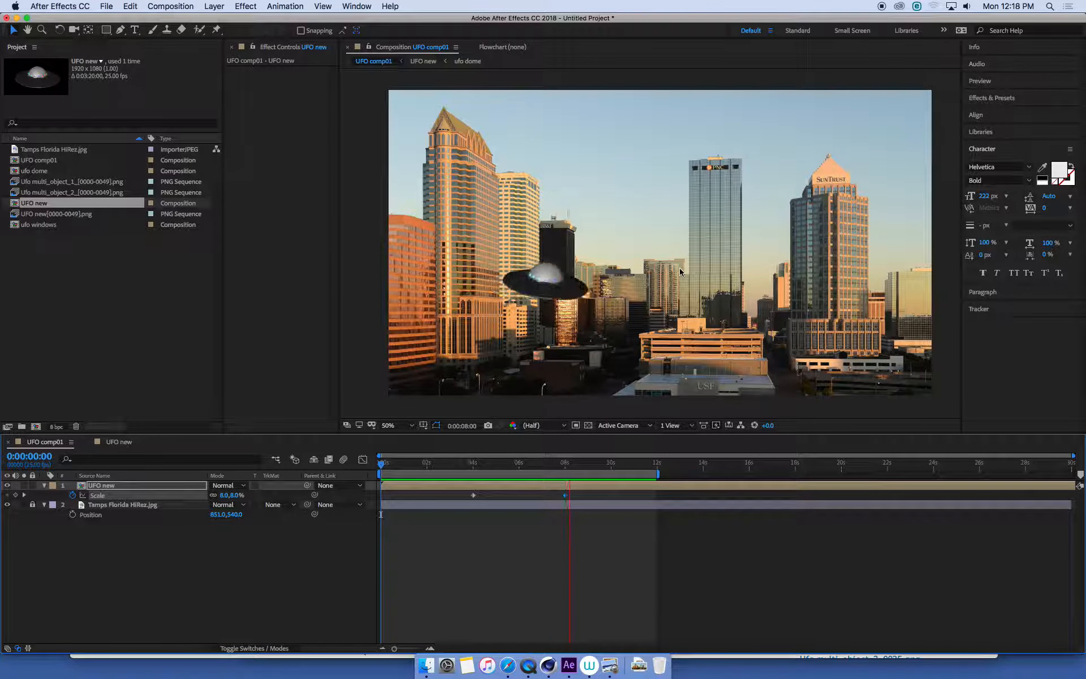
pyautogui.click(548, 465)
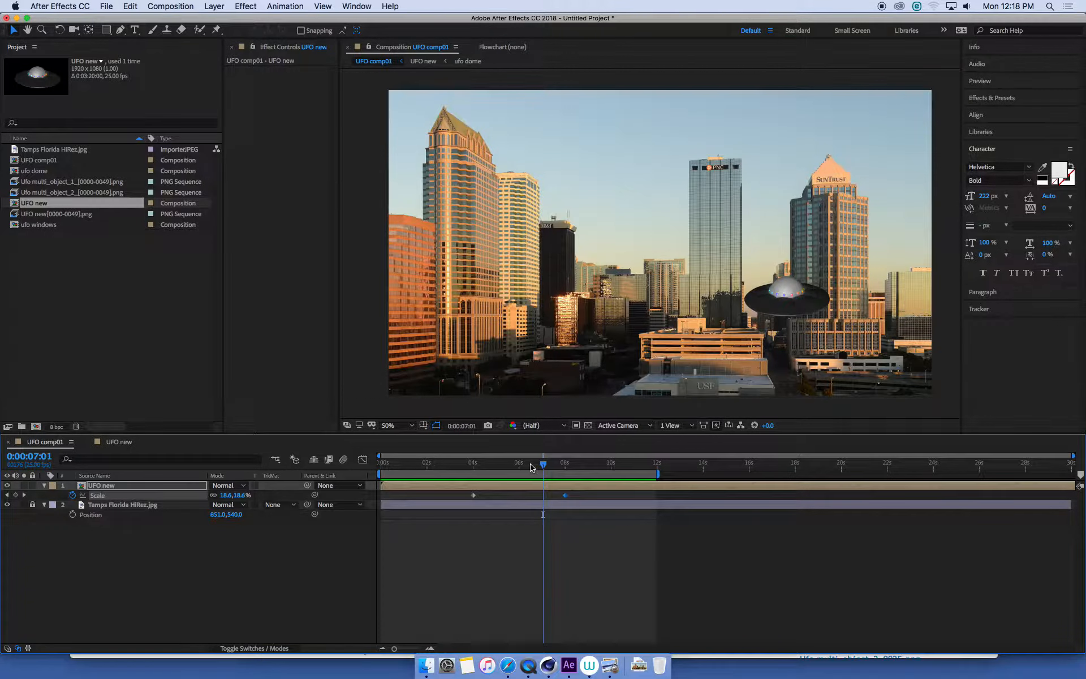
pyautogui.moveTo(557, 468); pyautogui.dragTo(597, 479)
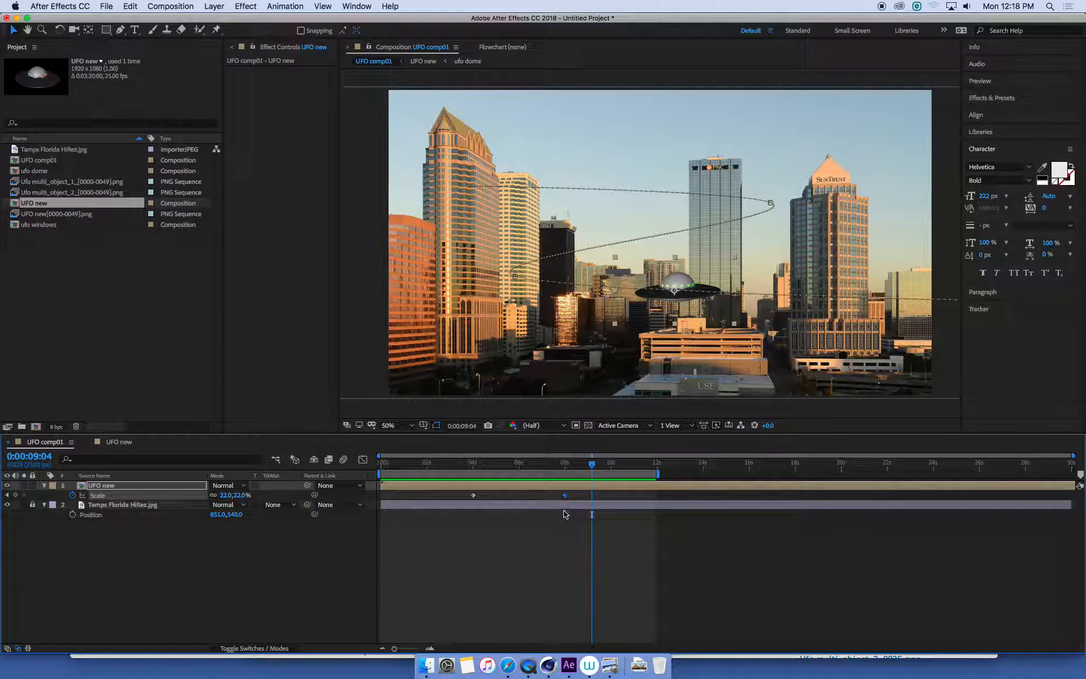
# - Unlock the Tamps Florida HiRez.jpg layer, duplicate it, and place the copy above the UFO new layer
pyautogui.click(152, 508)
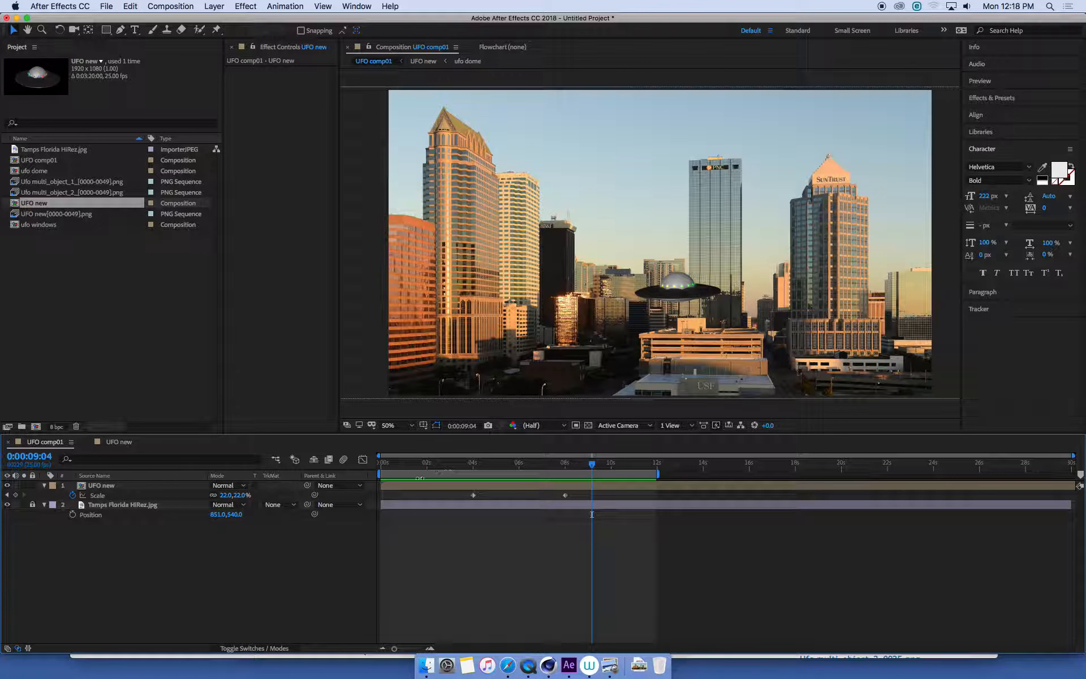
pyautogui.click(33, 505)
pyautogui.click(133, 507)
pyautogui.press('space')
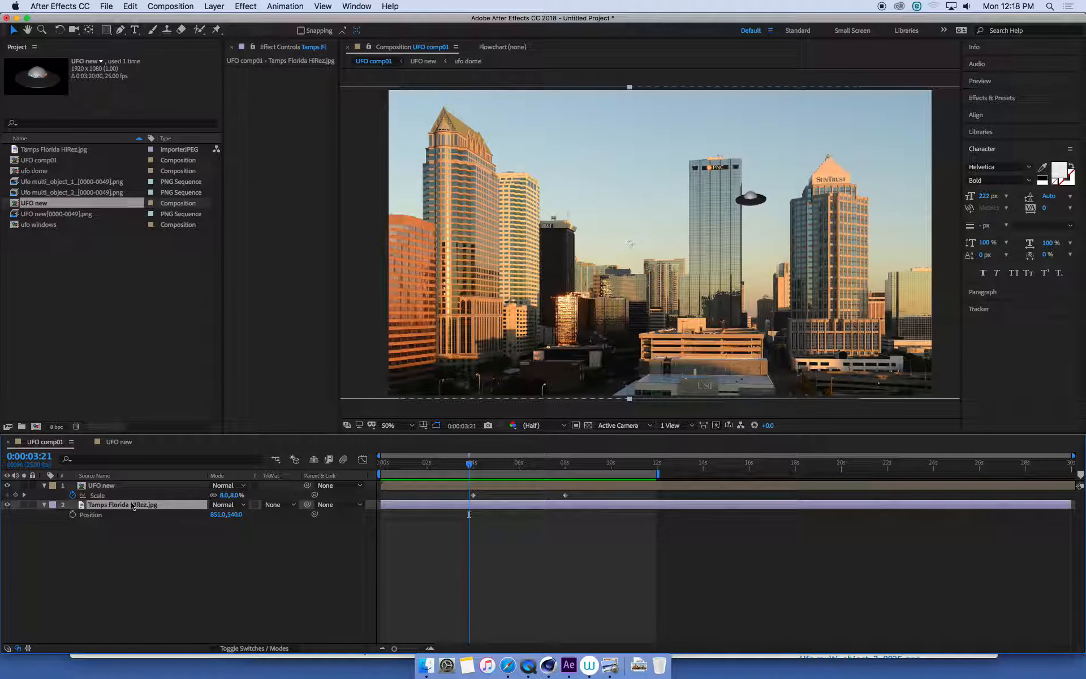
pyautogui.press('super+d')
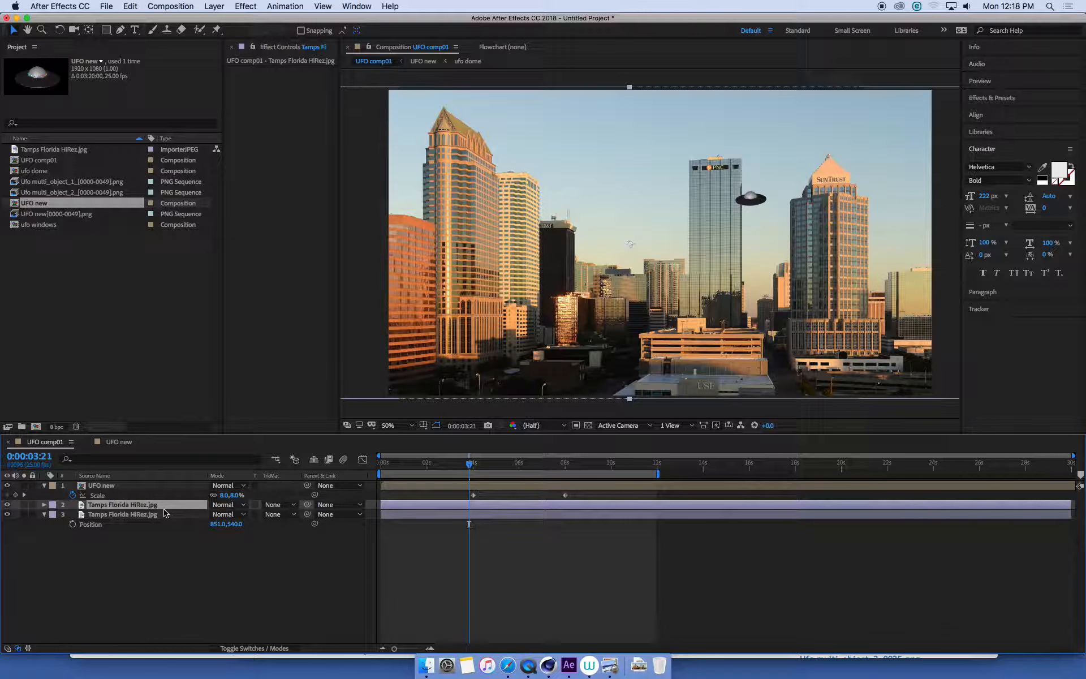
pyautogui.moveTo(141, 508); pyautogui.dragTo(140, 488)
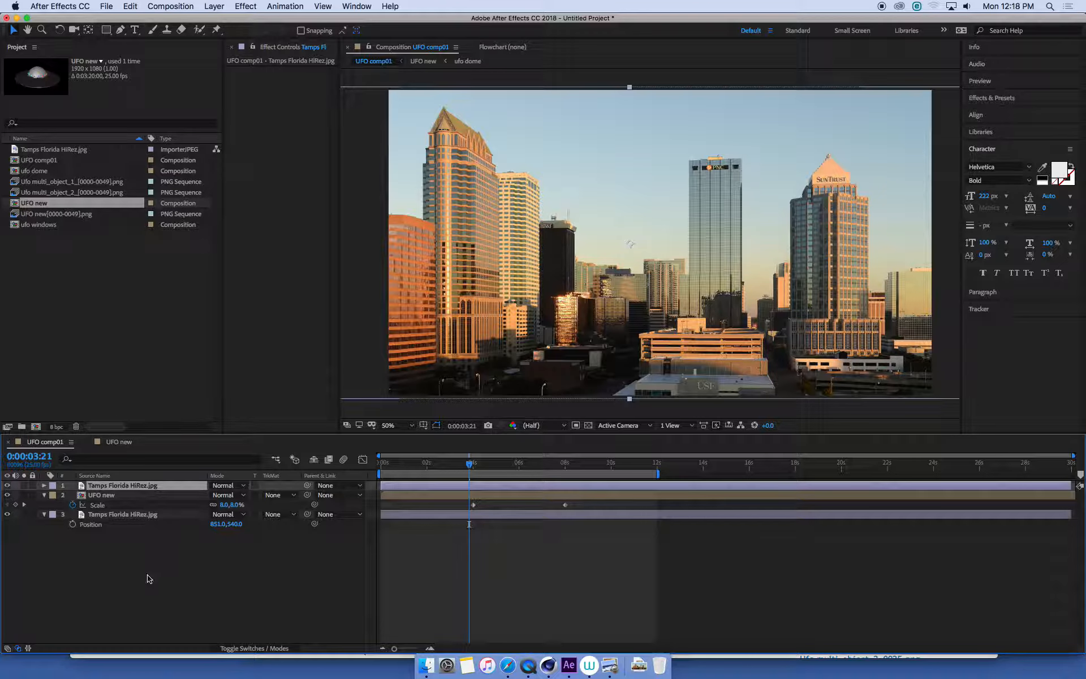
# - Hide the UFO and lower city layers and draw a closed Pen mask on the top city copy, from the tall pointed tower through the PNC tower
pyautogui.click(69, 498)
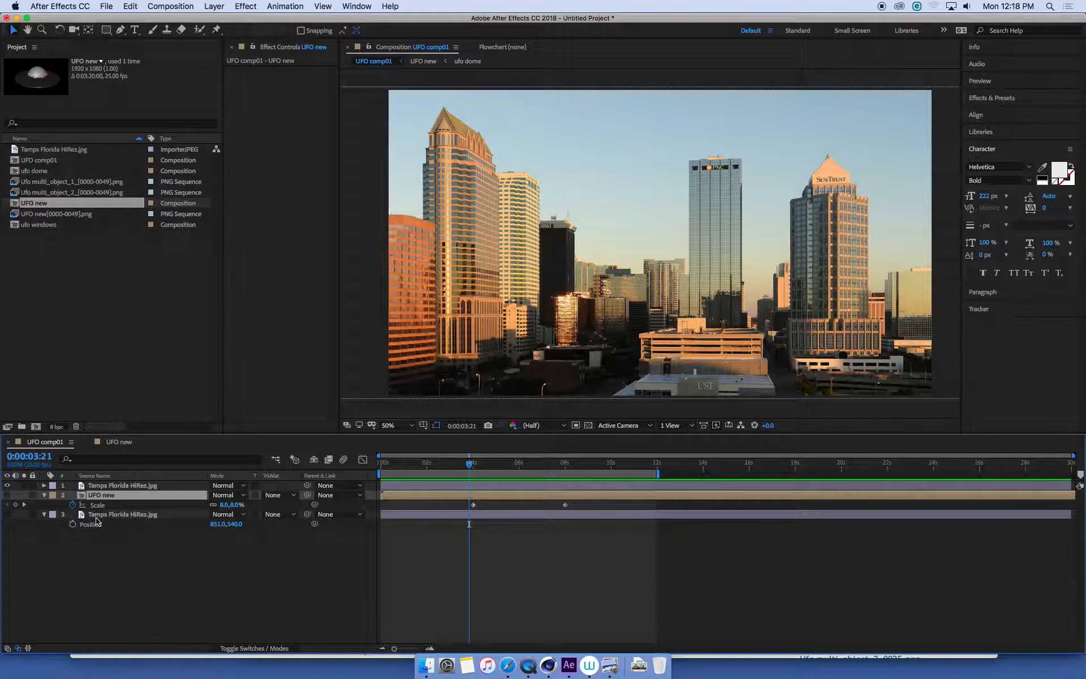
pyautogui.click(129, 487)
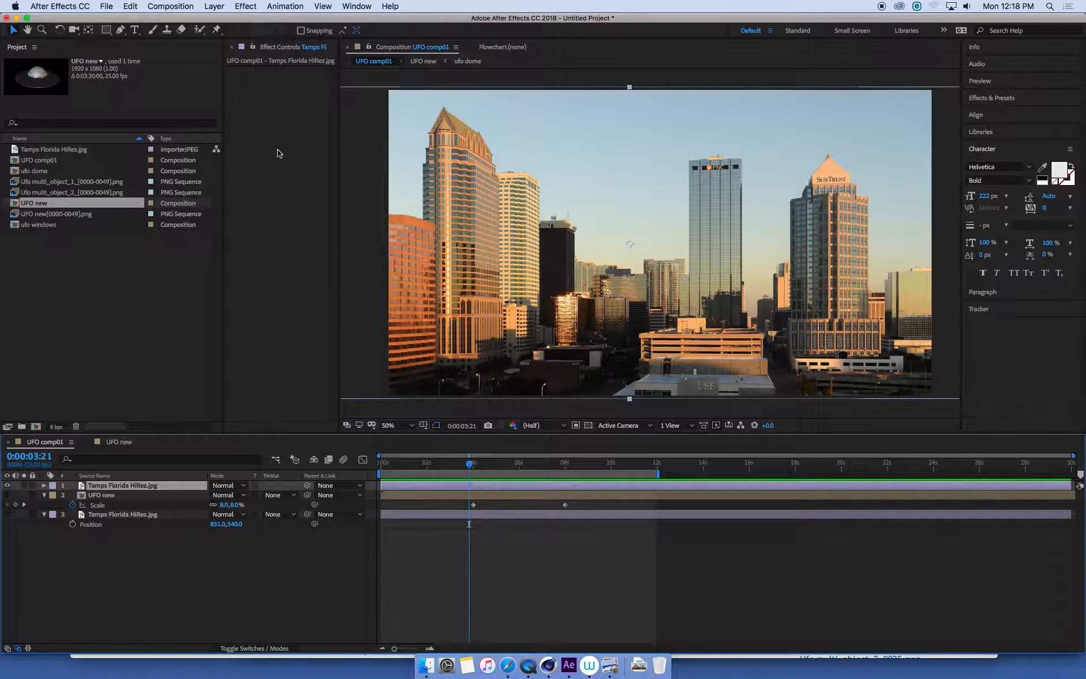
pyautogui.click(120, 29)
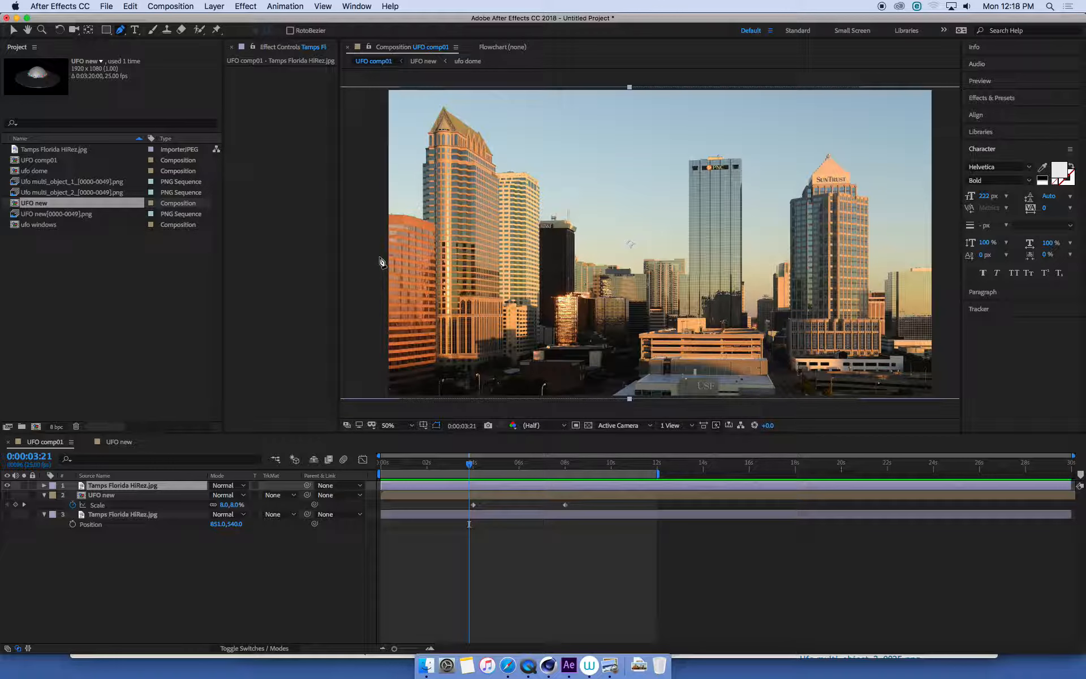
pyautogui.click(424, 218)
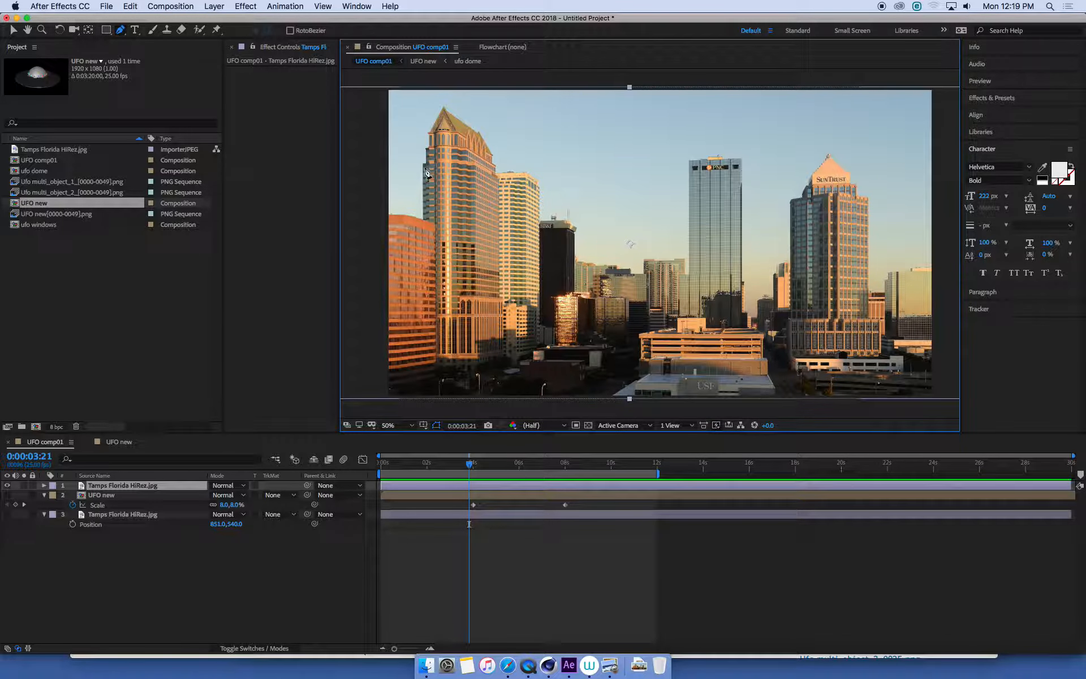
pyautogui.click(423, 164)
pyautogui.click(425, 148)
pyautogui.click(444, 110)
pyautogui.click(482, 134)
pyautogui.click(492, 157)
pyautogui.click(497, 174)
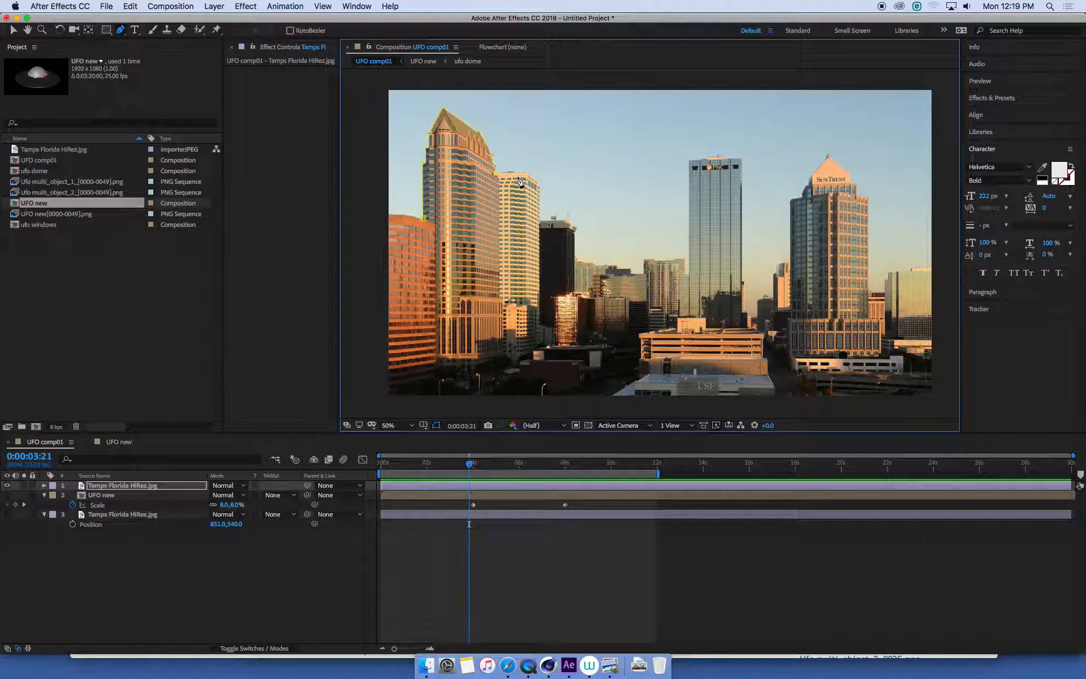
pyautogui.click(526, 174)
pyautogui.click(540, 182)
pyautogui.click(541, 219)
pyautogui.click(576, 228)
pyautogui.click(573, 260)
pyautogui.click(615, 267)
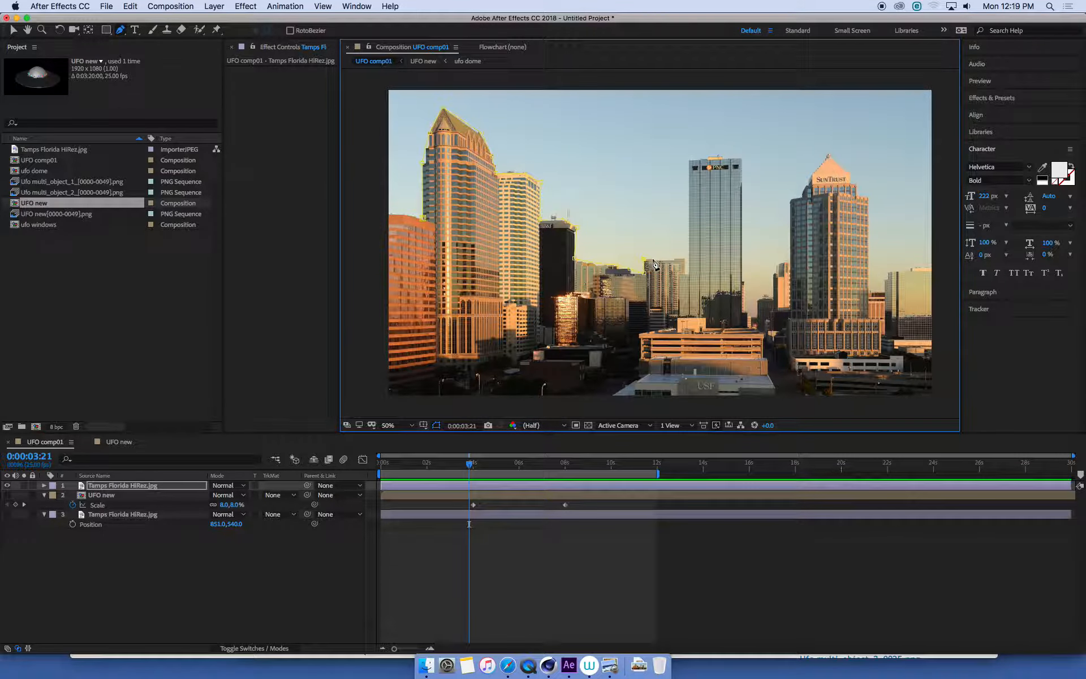
pyautogui.click(687, 259)
pyautogui.click(689, 162)
pyautogui.click(742, 312)
pyautogui.click(753, 408)
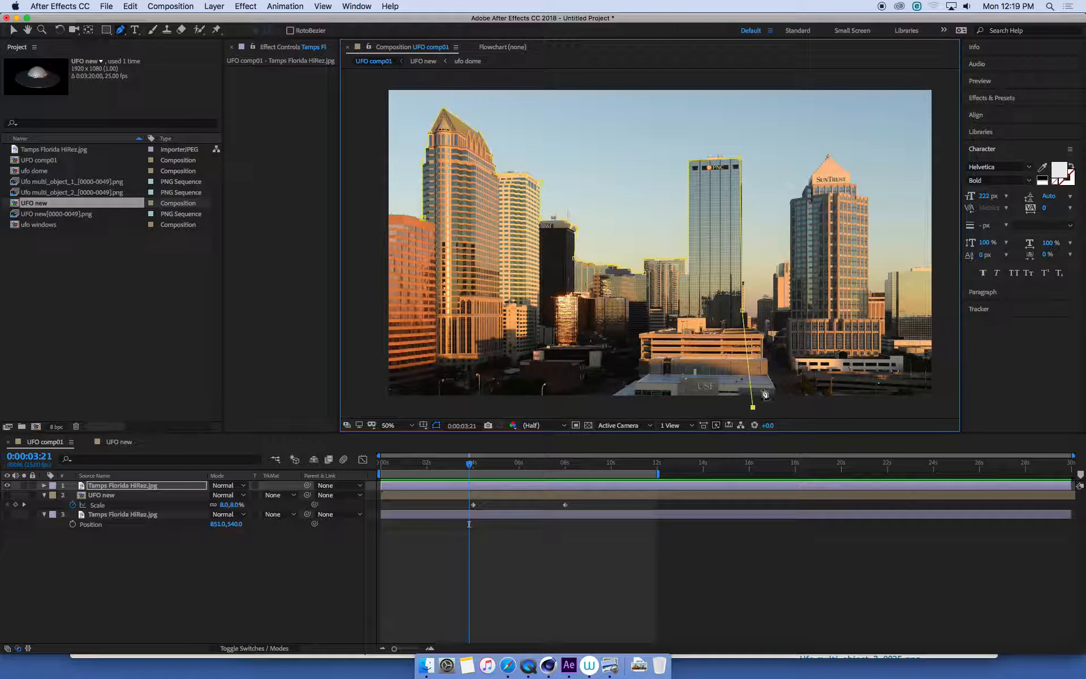
pyautogui.click(409, 407)
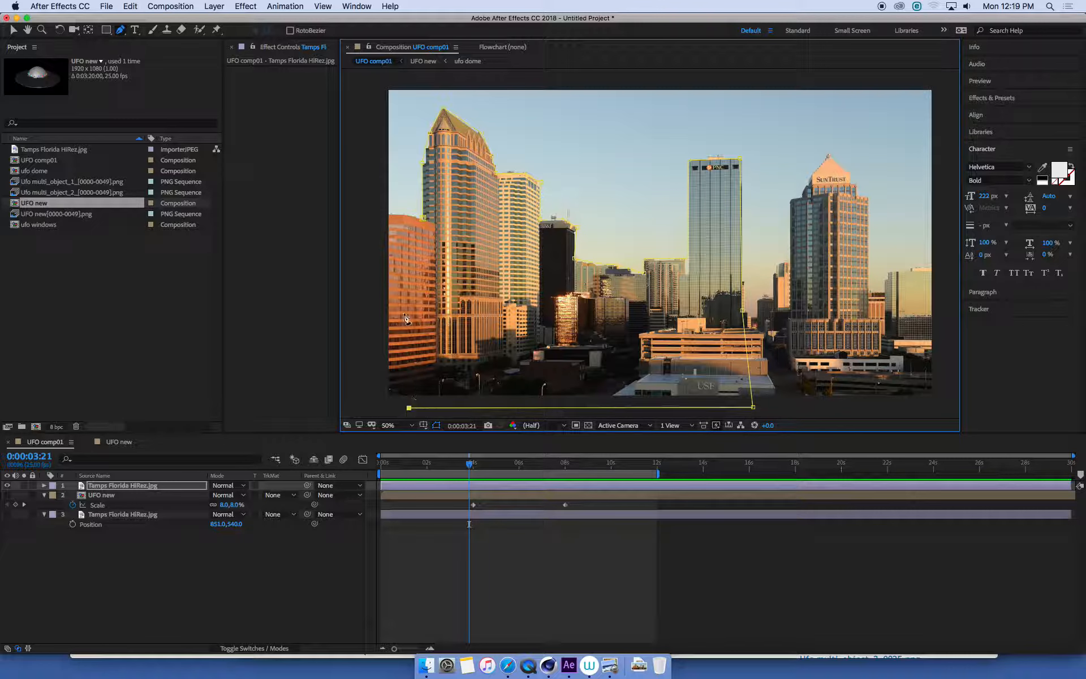
pyautogui.click(423, 219)
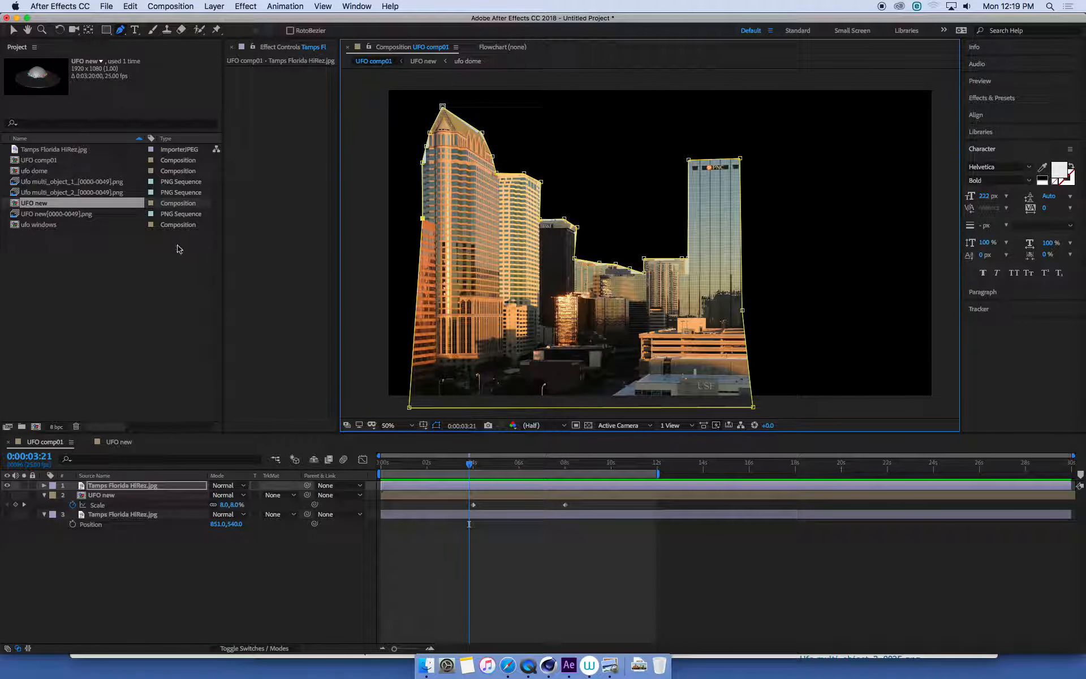
# - Compare the masked city copy with the full photo by switching the two city layers' visibility
pyautogui.click(140, 517)
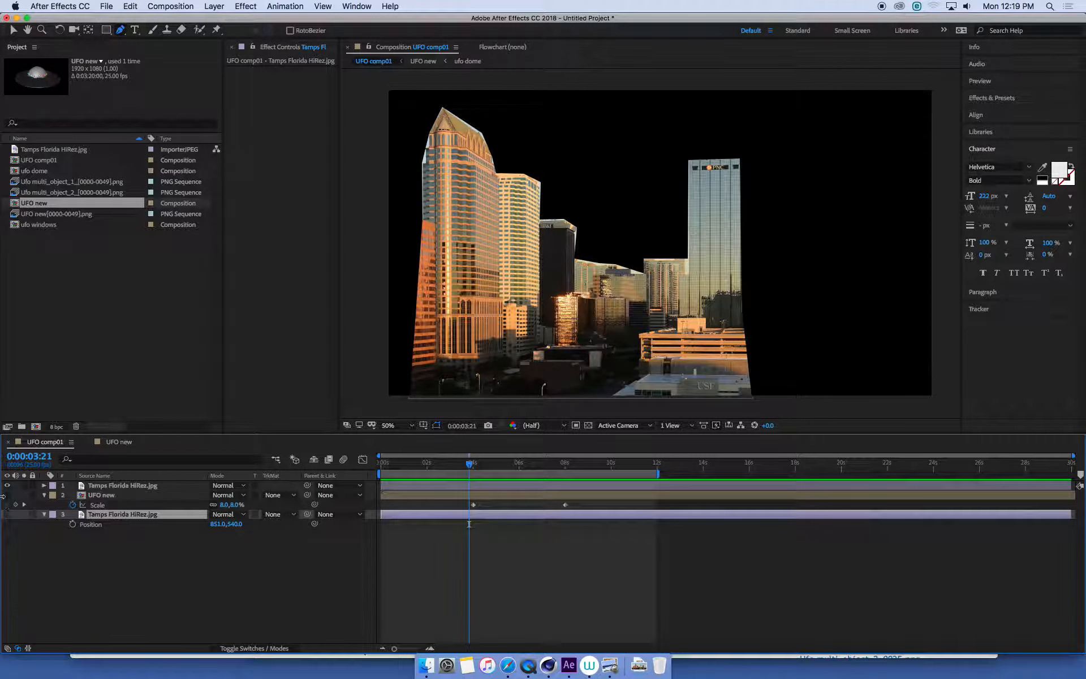
pyautogui.click(7, 485)
pyautogui.click(7, 514)
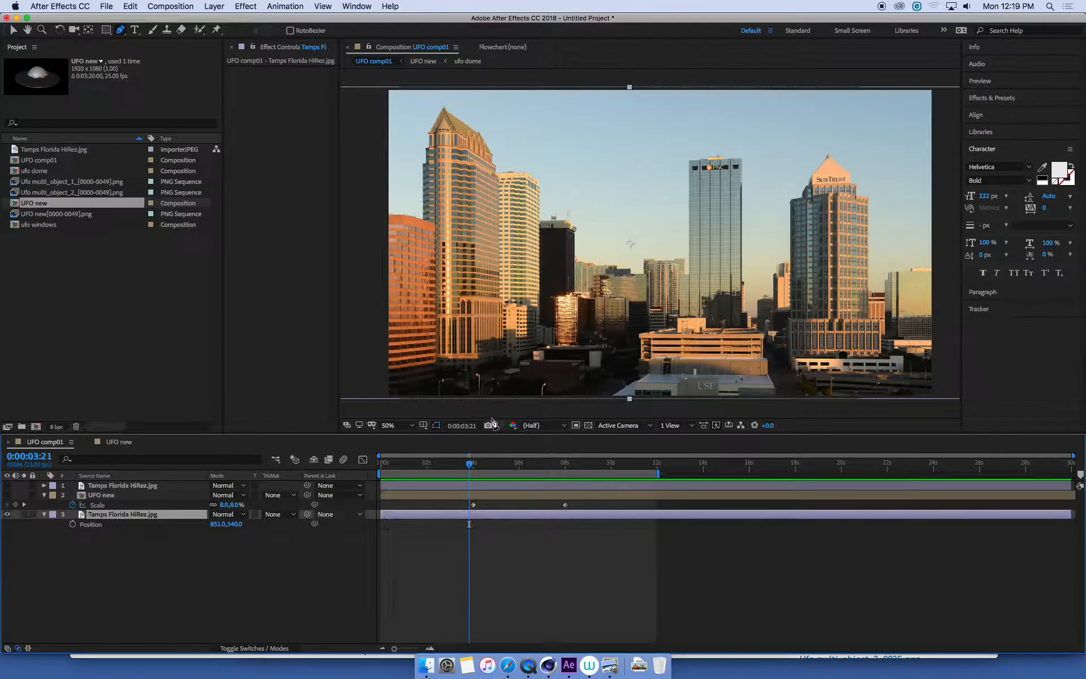
pyautogui.click(90, 486)
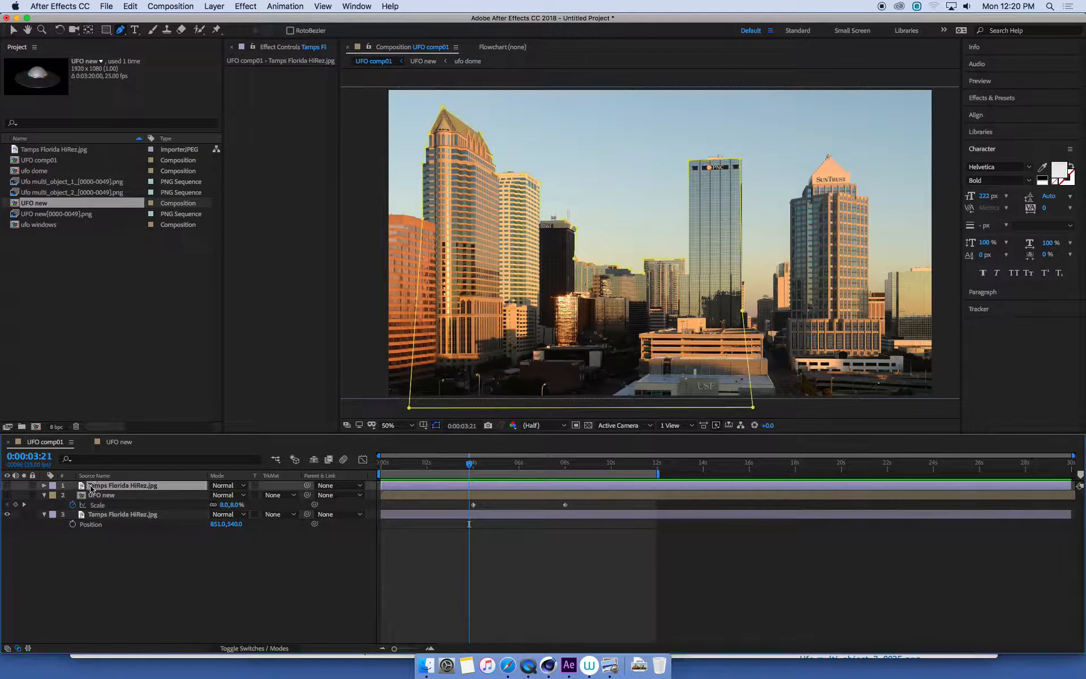
pyautogui.click(6, 514)
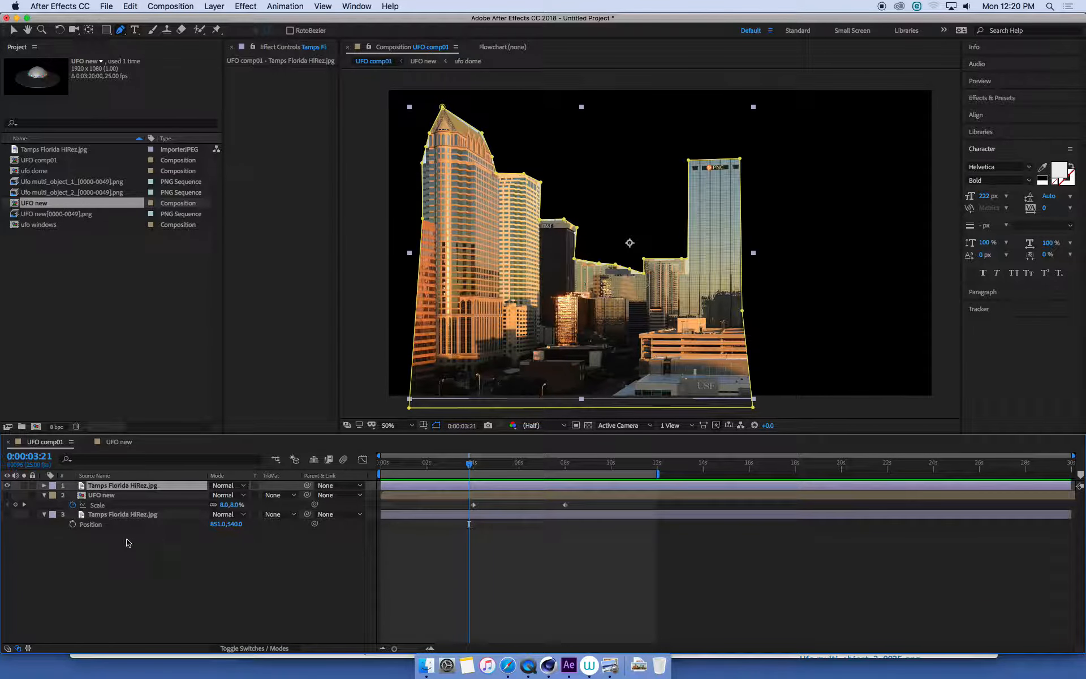
# - Show the UFO and lower city layers again and scrub to about 0:00:04:20 to check the UFO passing behind the PNC tower
pyautogui.click(7, 496)
pyautogui.click(7, 514)
pyautogui.click(139, 561)
pyautogui.click(122, 486)
pyautogui.moveTo(377, 463); pyautogui.dragTo(491, 473)
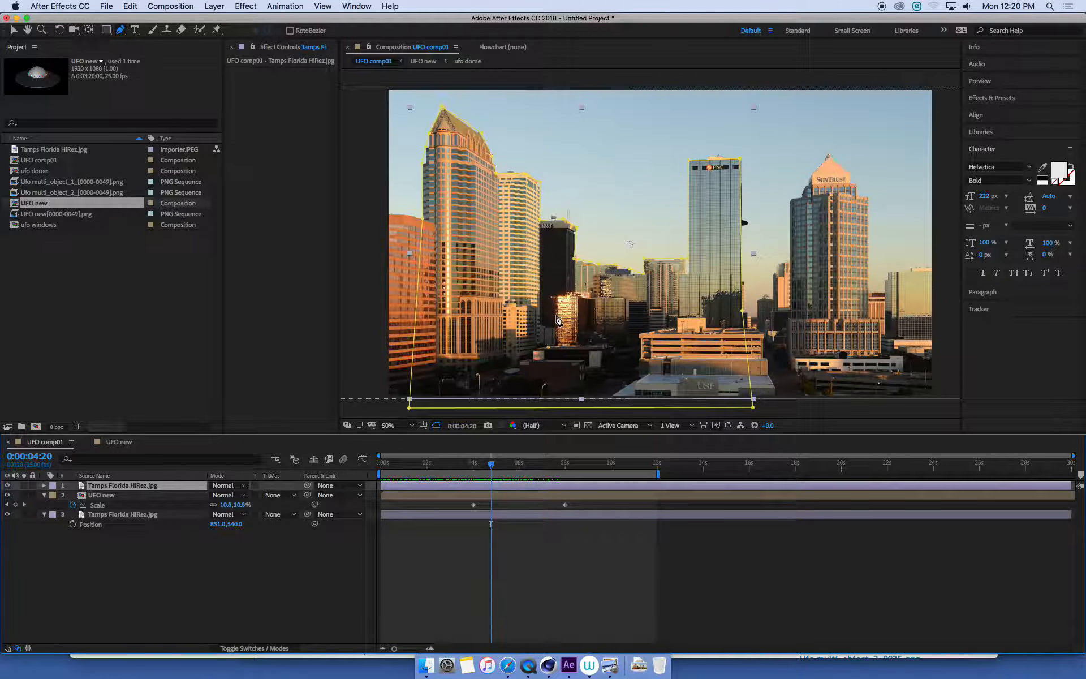
# - Hide the UFO and lower city layers and trim the end of the masked city copy to 0:00:04:00
pyautogui.moveTo(494, 465); pyautogui.dragTo(482, 469)
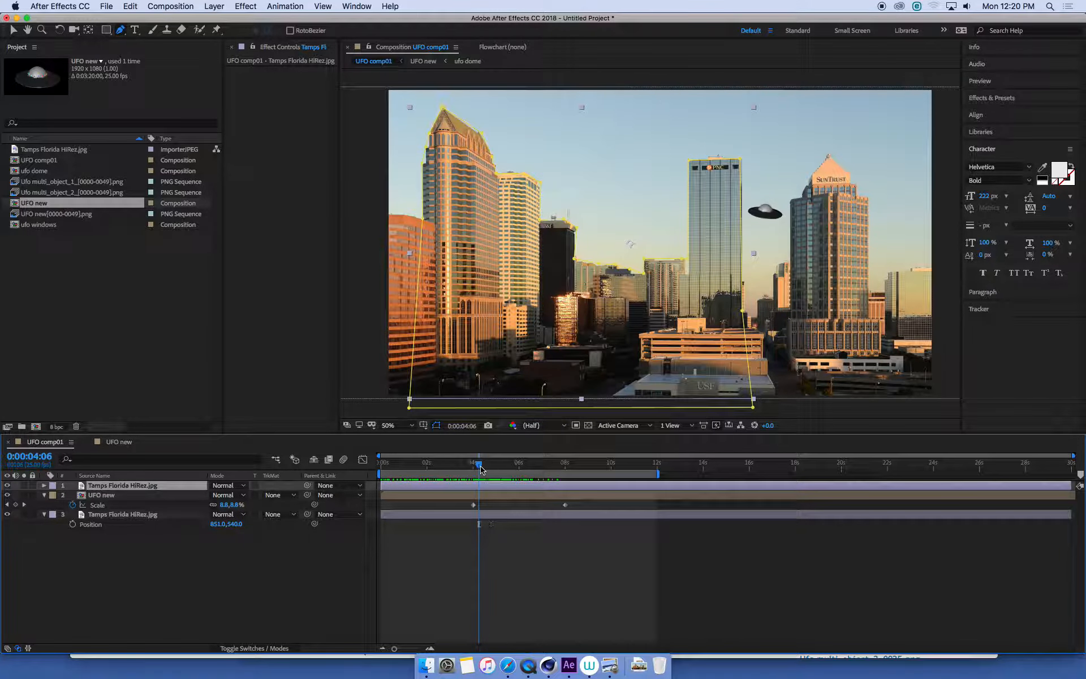
pyautogui.moveTo(399, 470); pyautogui.dragTo(474, 473)
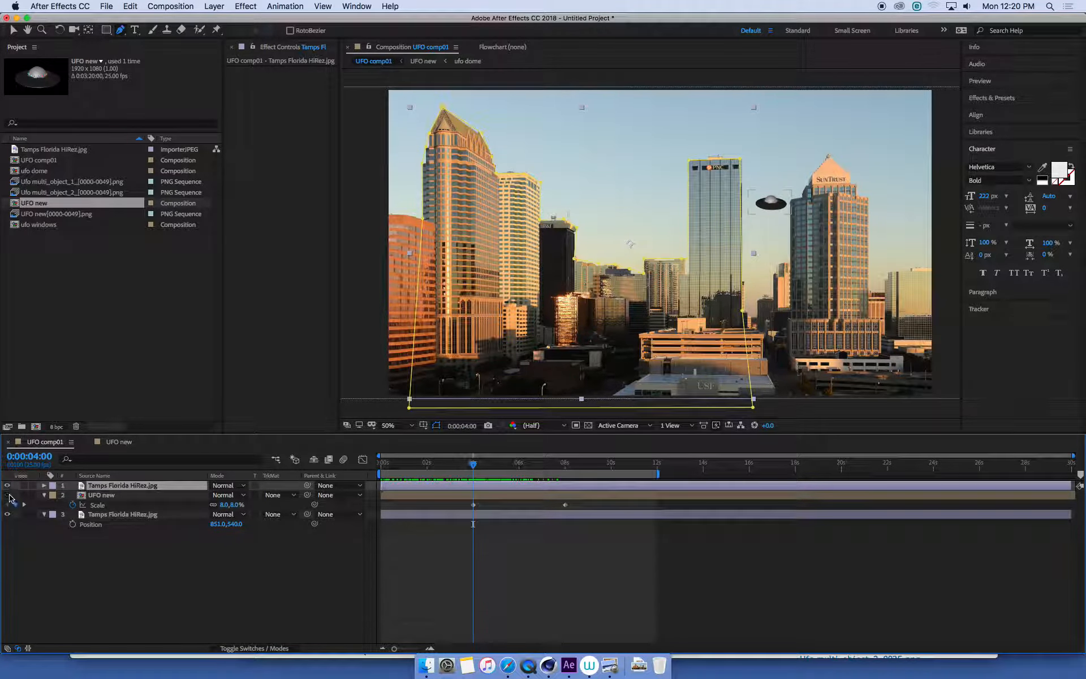
pyautogui.moveTo(6, 496); pyautogui.dragTo(7, 514)
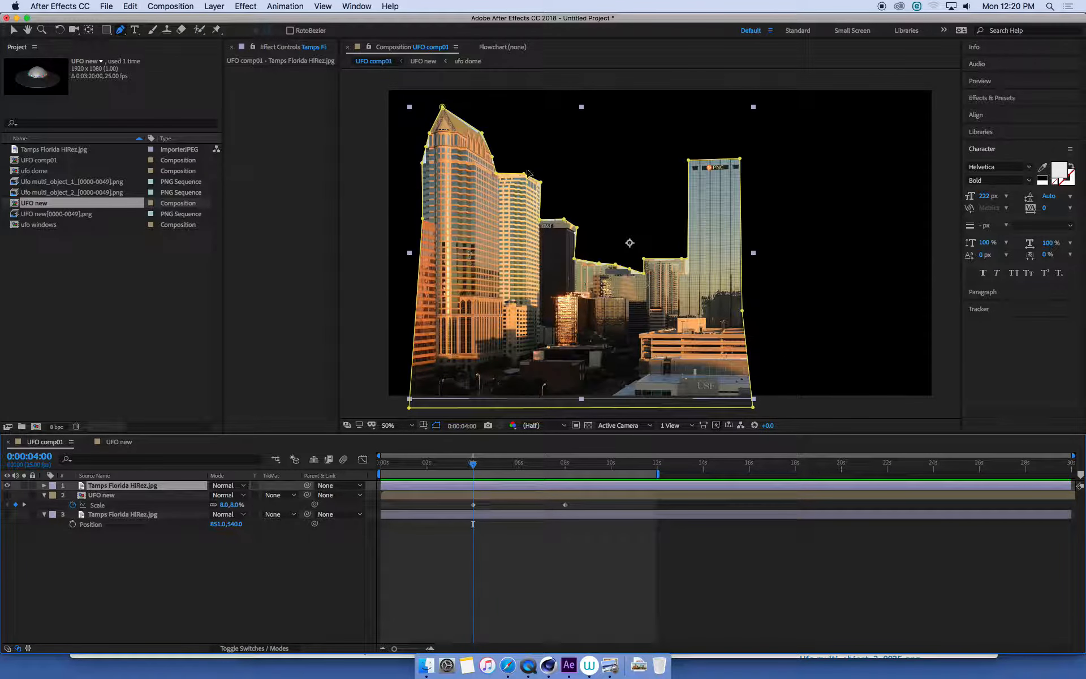
pyautogui.click(394, 465)
pyautogui.moveTo(390, 469); pyautogui.dragTo(474, 473)
pyautogui.hotkey('alt', ']')
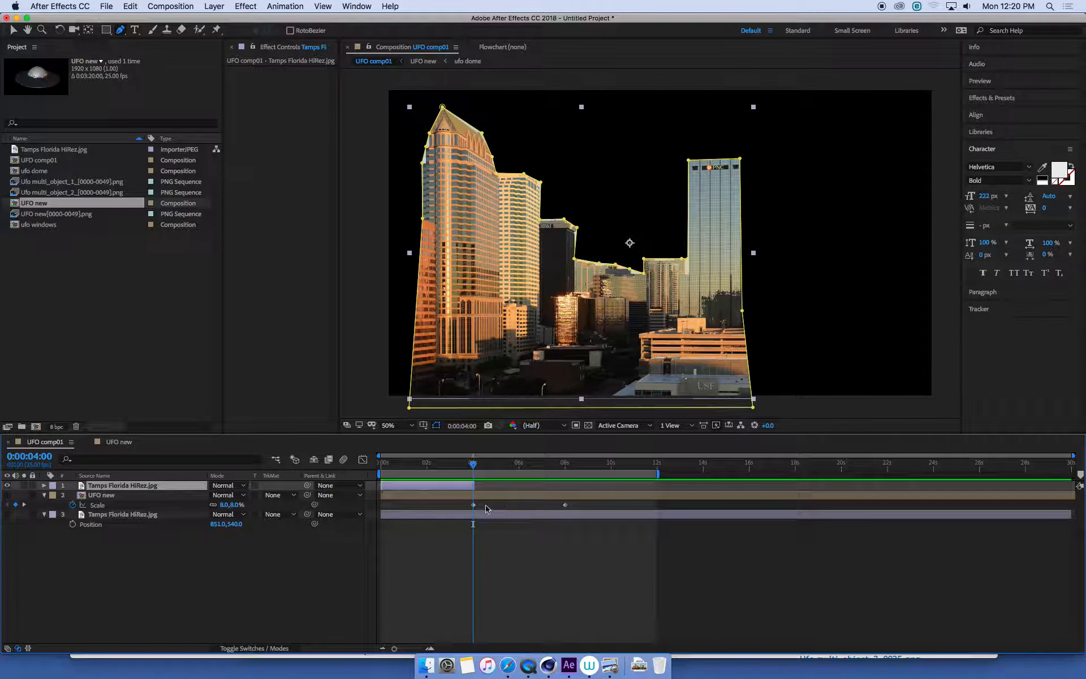
# - Check the masked copy's trimmed end at about 0:00:05:08 and show the UFO and lower city layers again
pyautogui.moveTo(473, 468); pyautogui.dragTo(504, 464)
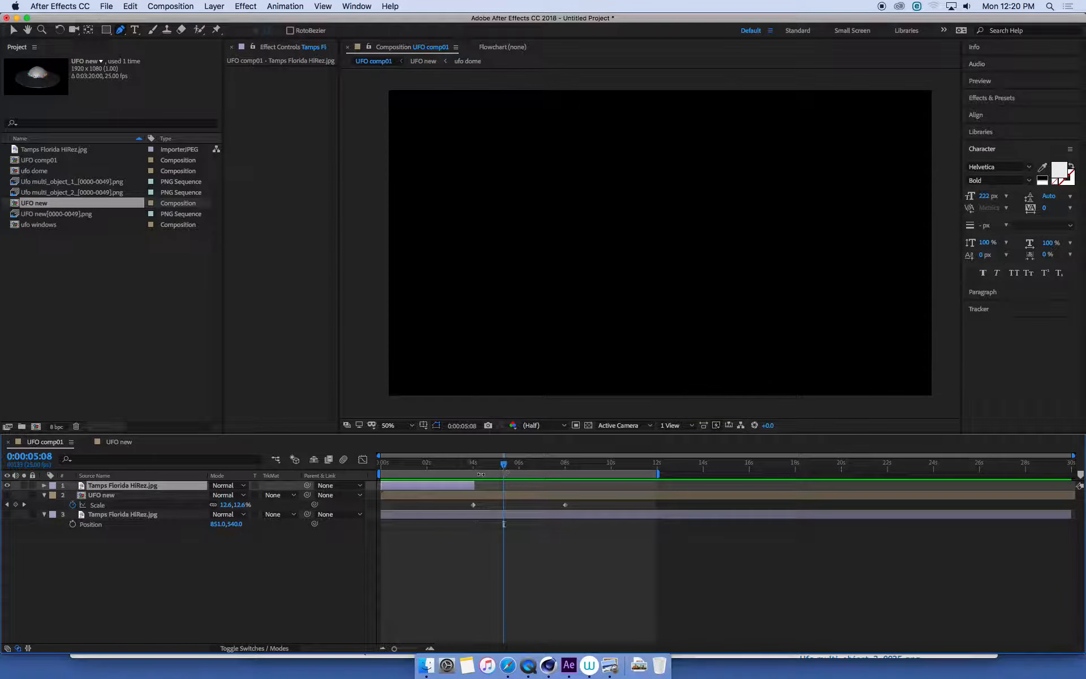
pyautogui.click(6, 496)
pyautogui.click(7, 514)
pyautogui.click(330, 598)
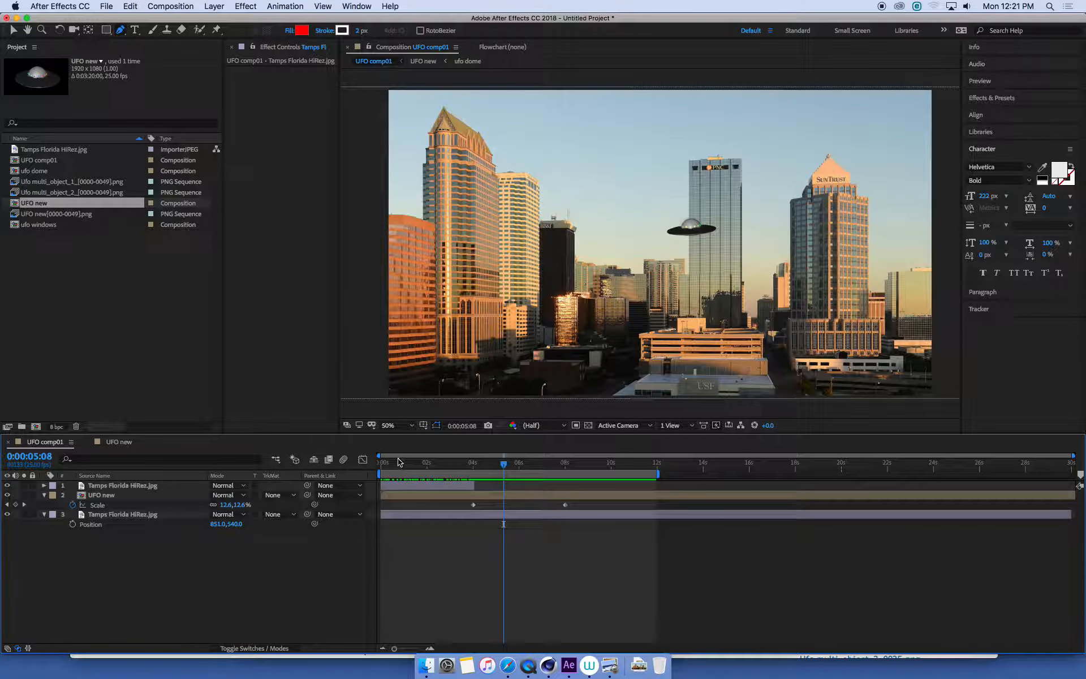
# - Scrub and play back the composite to check the UFO passing behind the buildings and returning in front of the PNC tower
pyautogui.moveTo(399, 463)
pyautogui.mouseDown()
pyautogui.moveTo(380, 463)
pyautogui.moveTo(478, 465)
pyautogui.mouseUp()
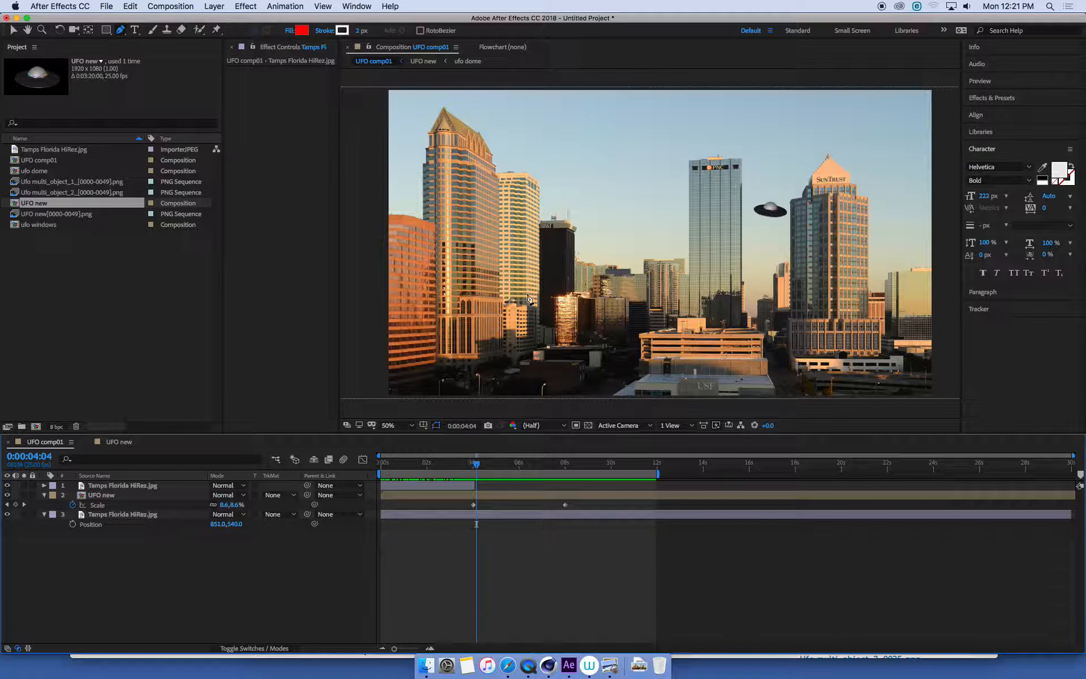
pyautogui.moveTo(481, 469); pyautogui.dragTo(630, 464)
pyautogui.click(149, 522)
pyautogui.press('space')
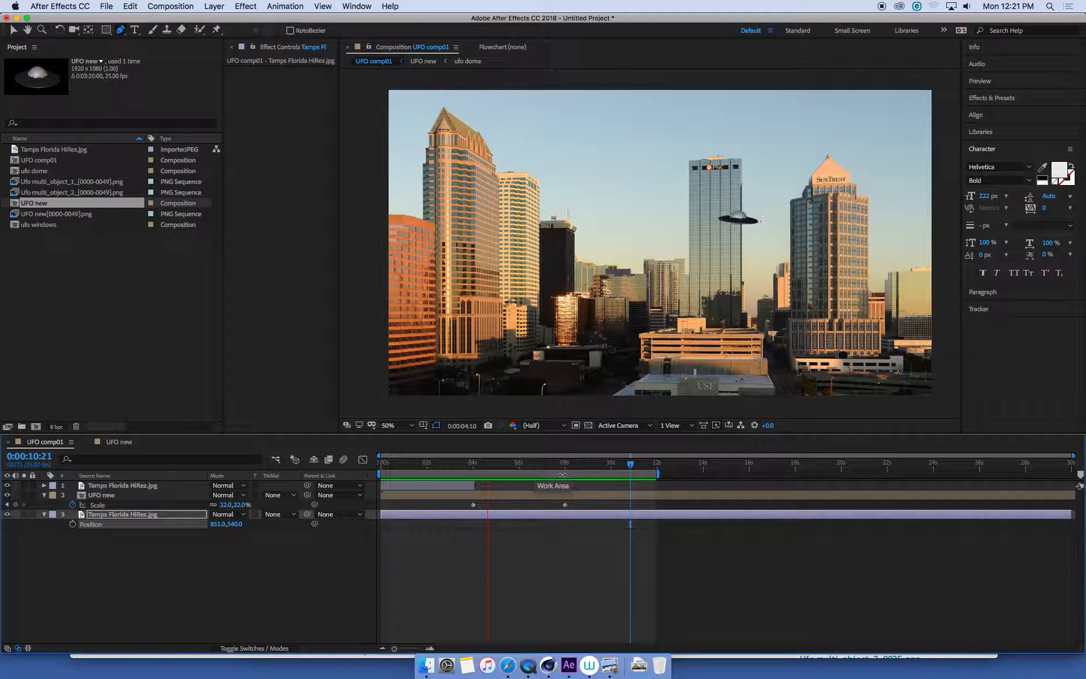
pyautogui.moveTo(532, 465); pyautogui.dragTo(452, 465)
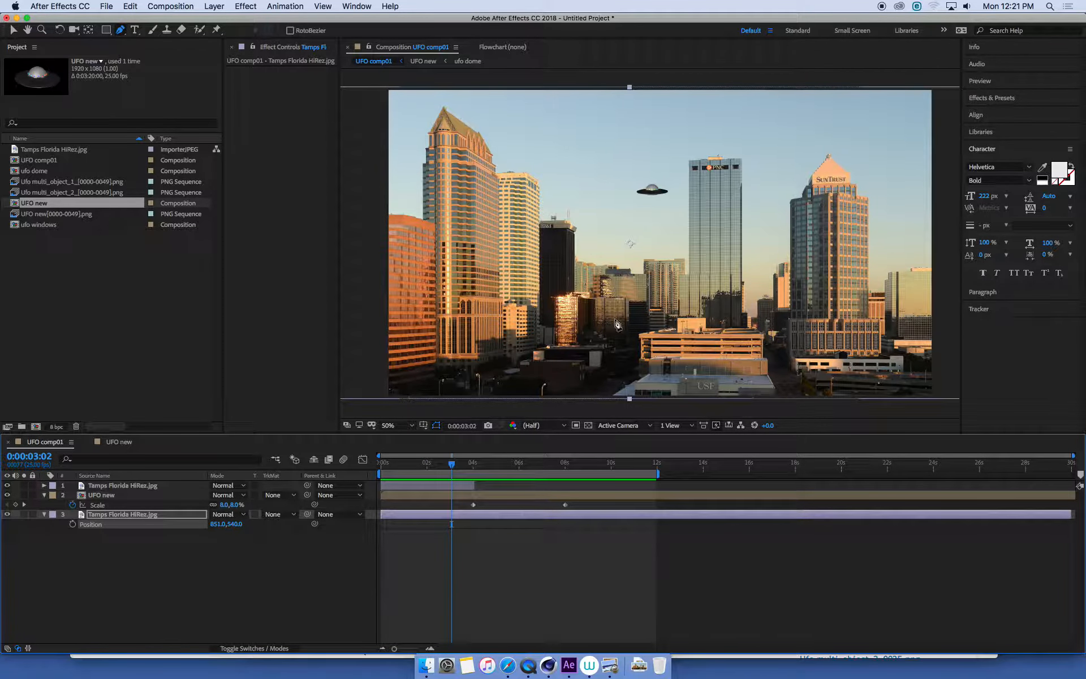